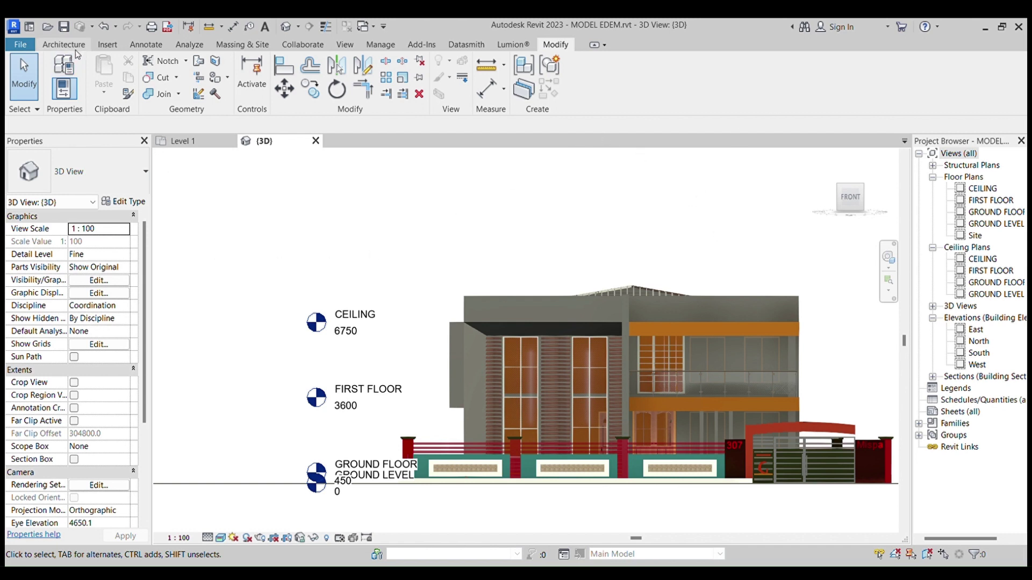
Start a new in-place component in the Generic Models category.
scroll(392, 236, down, 3)
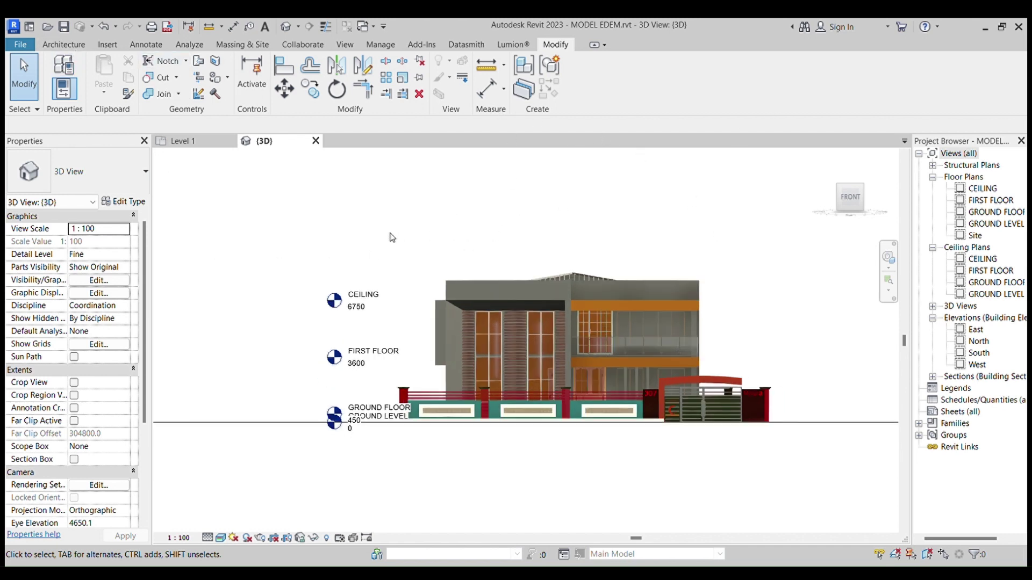
click(61, 45)
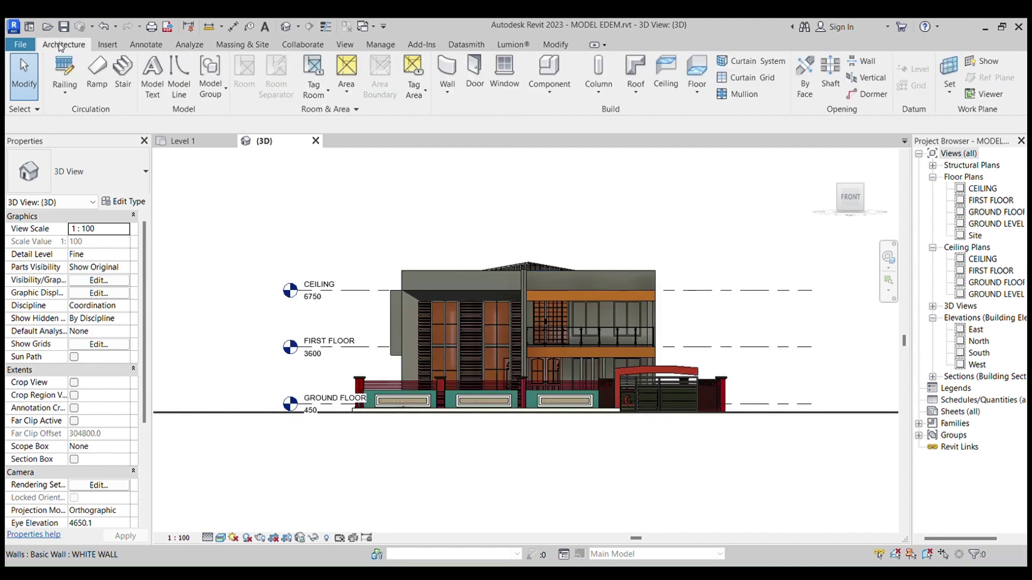
click(557, 96)
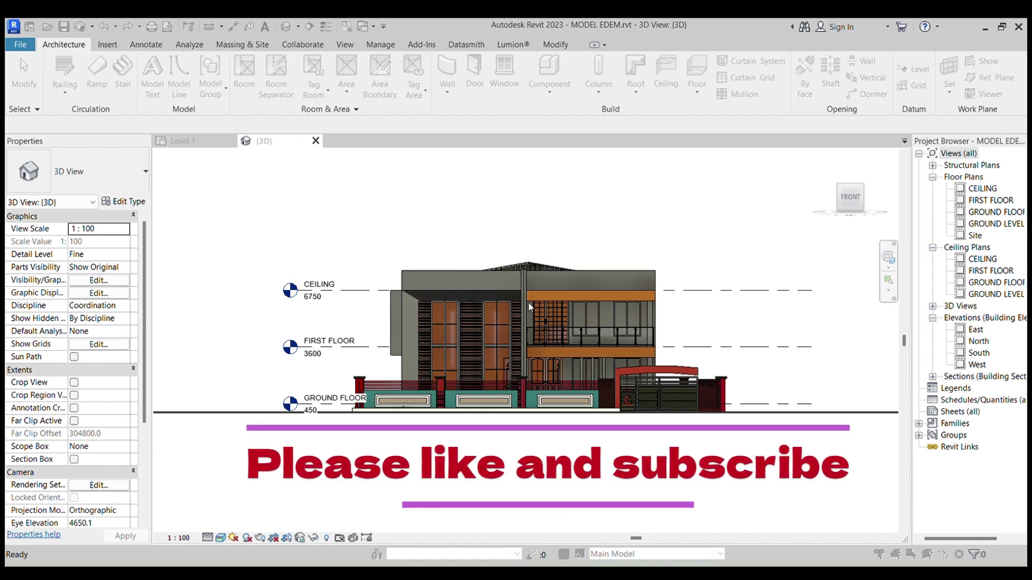
double_click(513, 324)
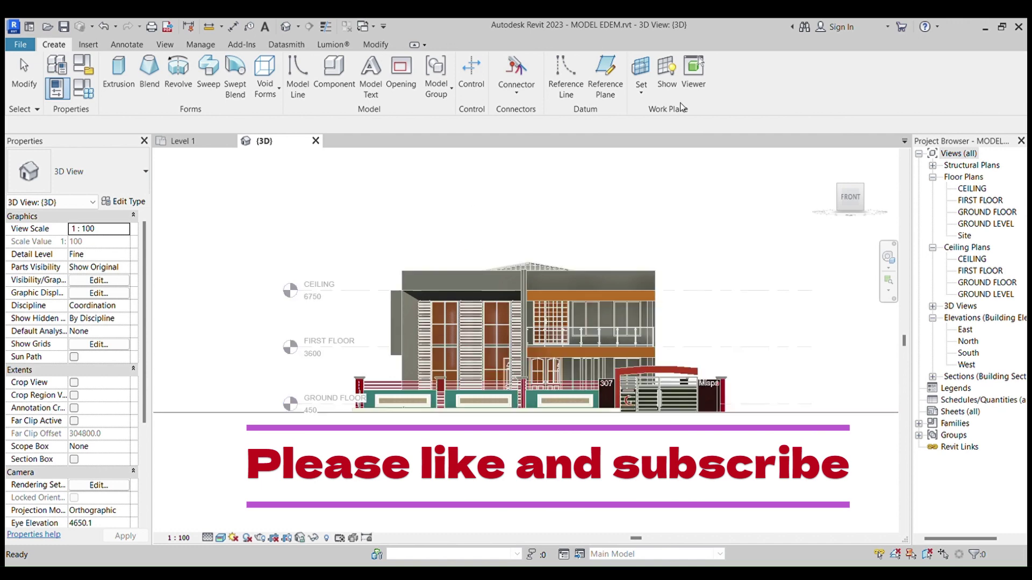
Start a sweep with a picked path and pick the outer top edge of the long orange parapet wall on the building's left side.
click(841, 185)
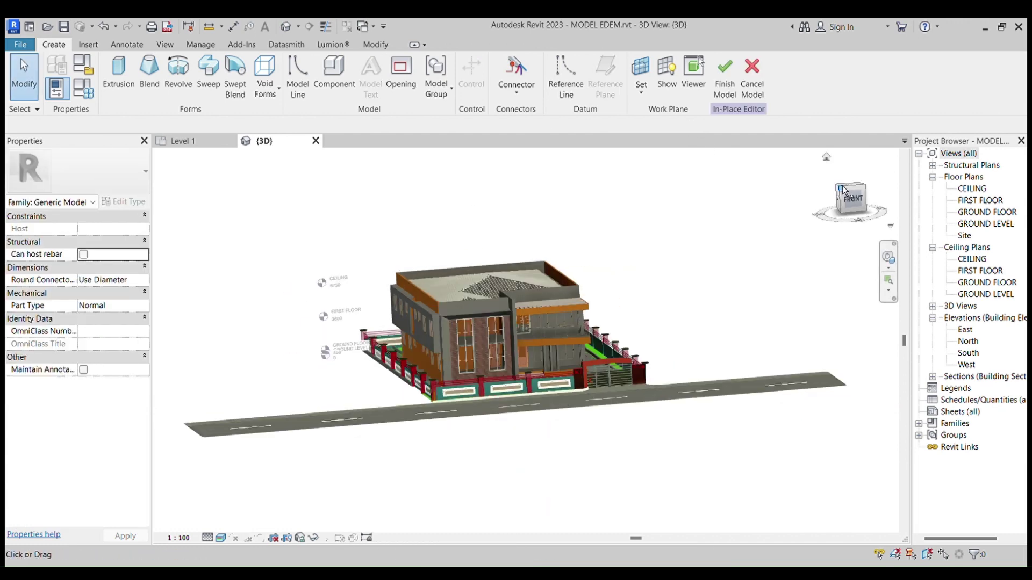
scroll(505, 328, up, 4)
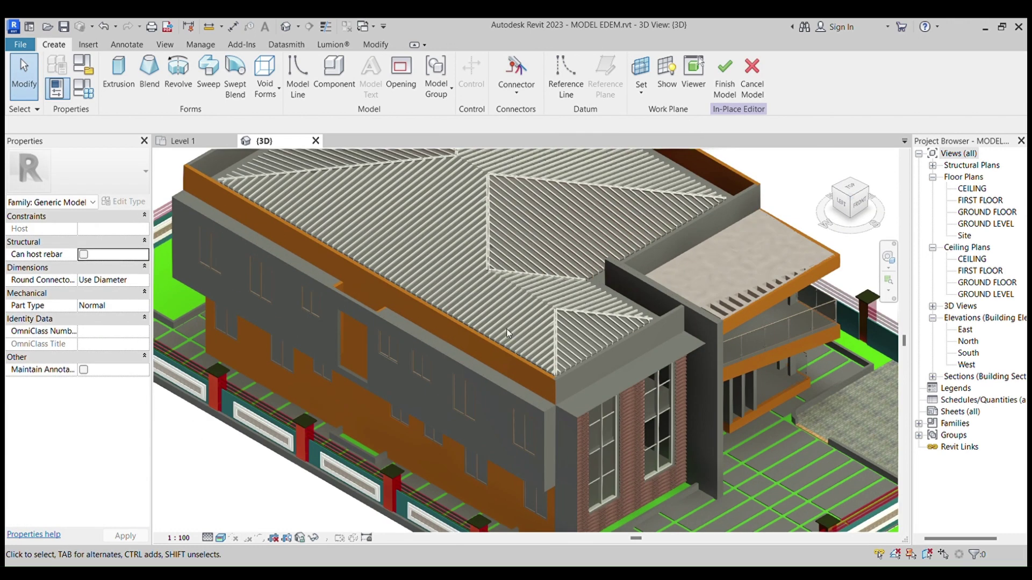
scroll(506, 328, down, 2)
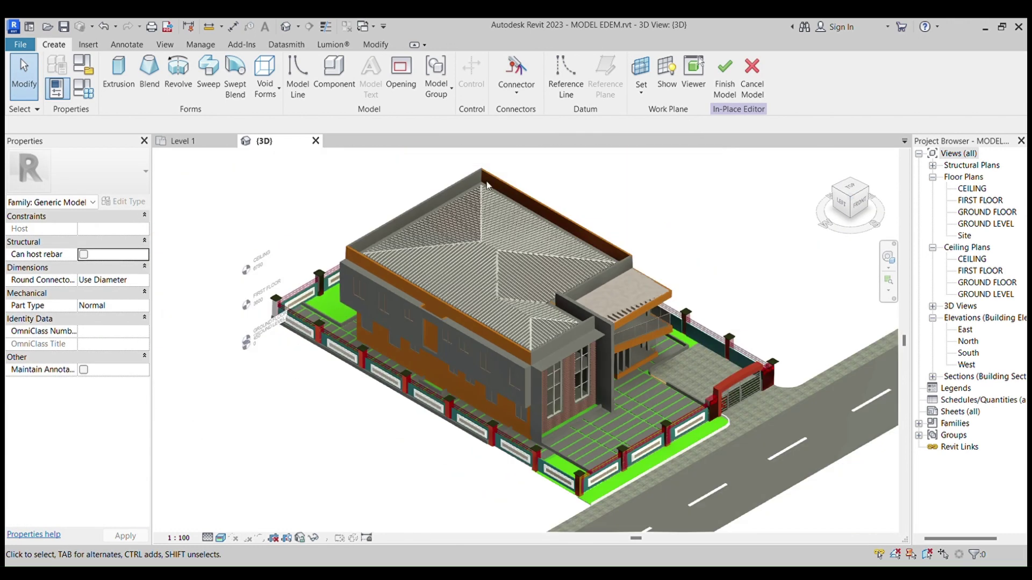
click(206, 80)
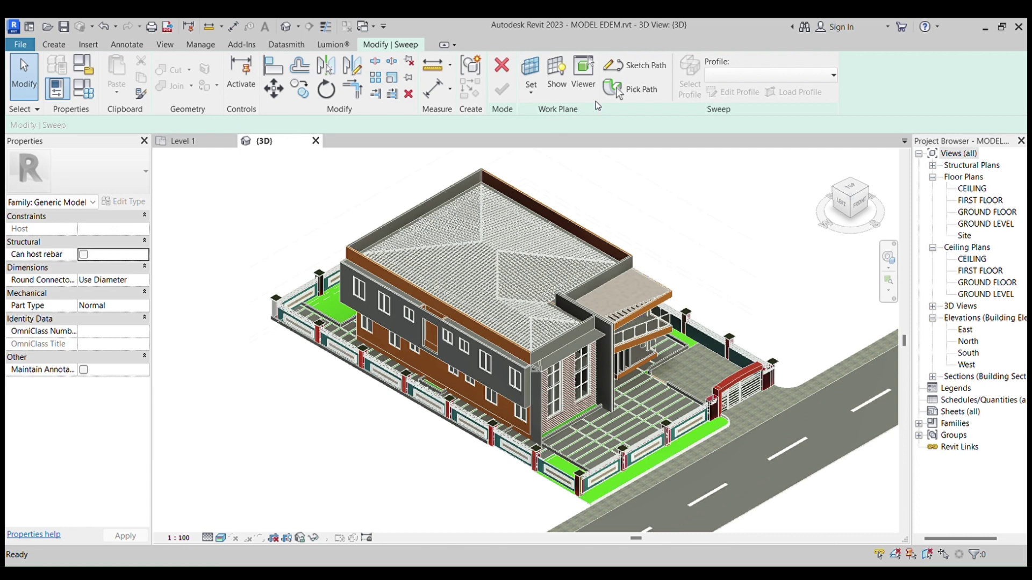
click(640, 92)
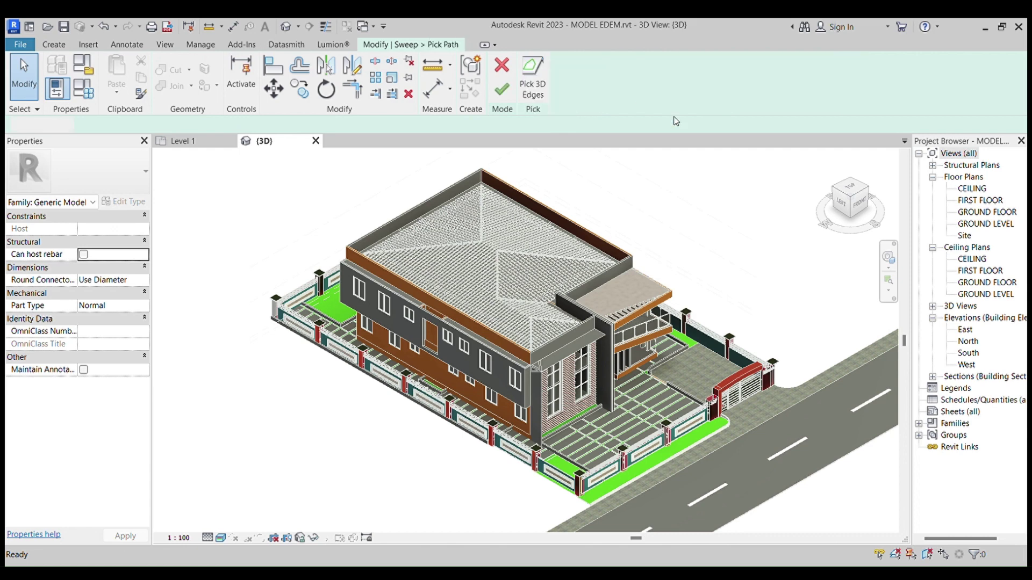
scroll(384, 264, up, 3)
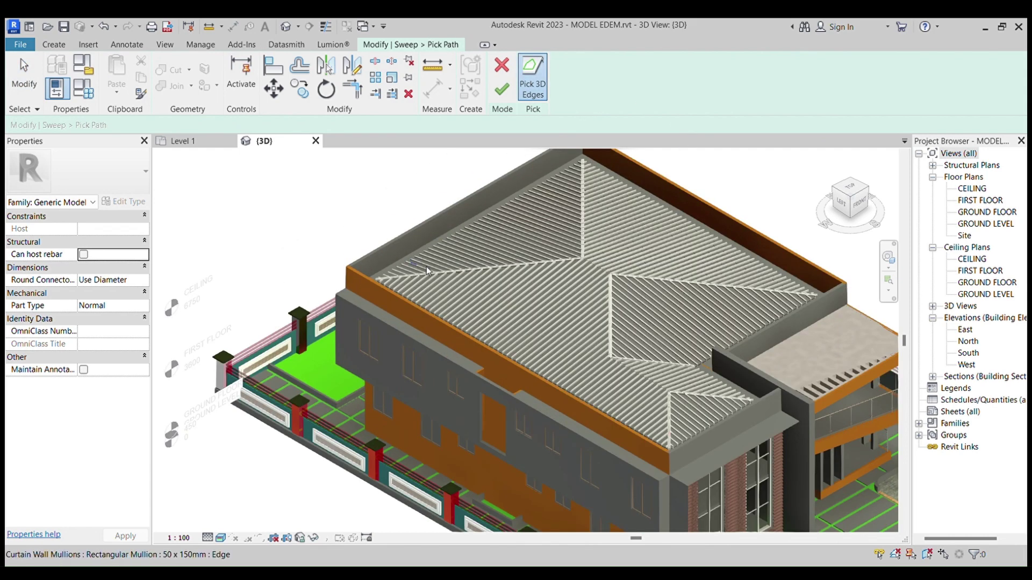
scroll(349, 269, up, 3)
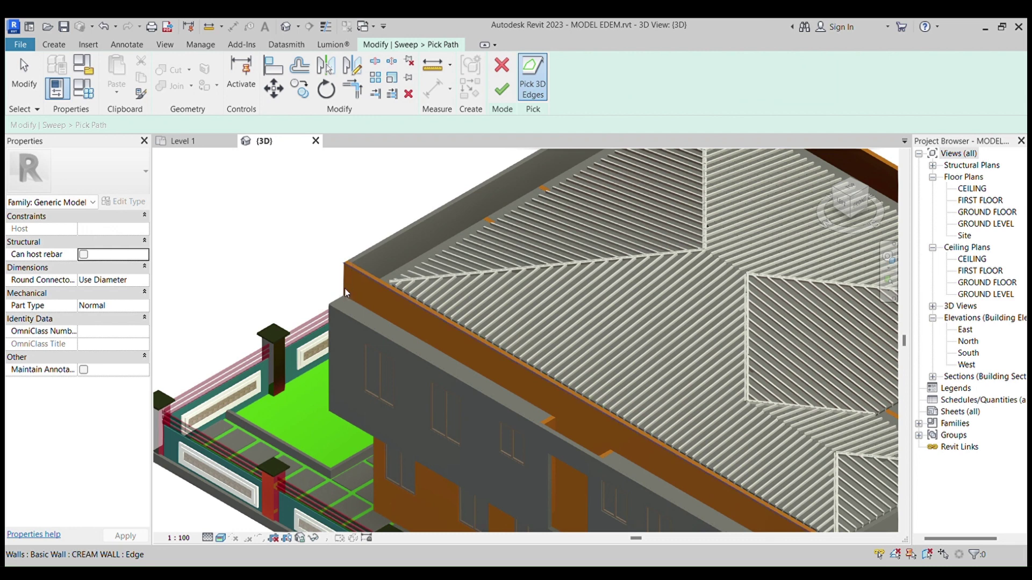
click(352, 272)
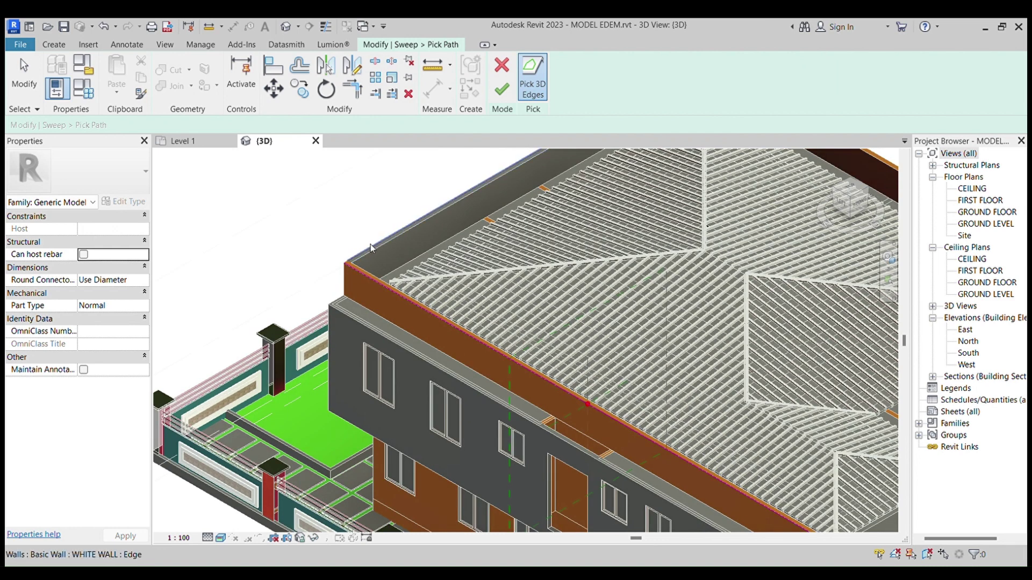
Add the outer top edges of the rear parapet and the opposite long parapet to the sweep path.
scroll(250, 375, down, 6)
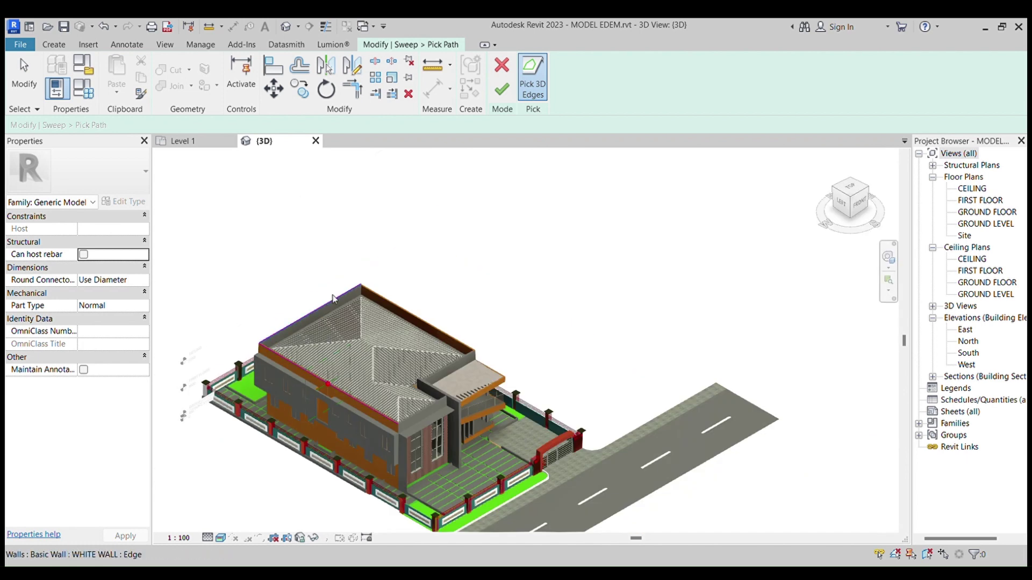
scroll(362, 286, up, 6)
scroll(362, 286, up, 2)
scroll(379, 300, up, 3)
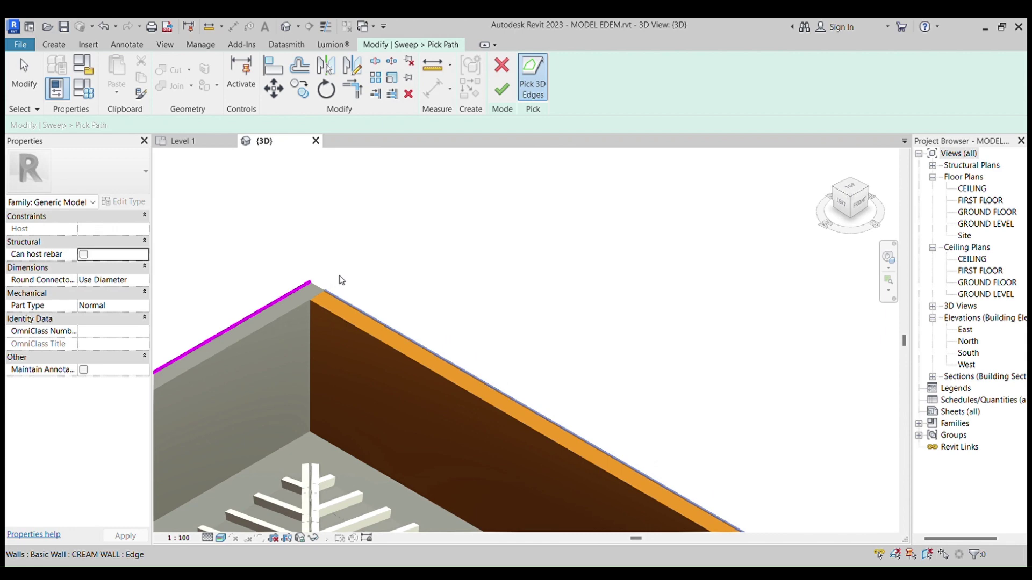
scroll(340, 279, down, 5)
scroll(343, 312, up, 4)
scroll(502, 396, up, 3)
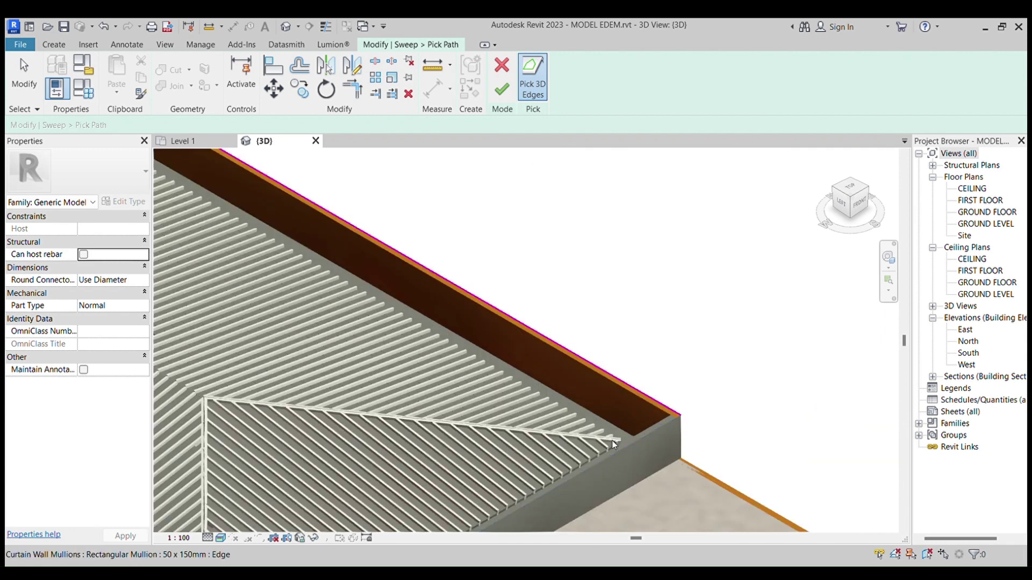
Add the two front parapet edges, behind the canopy slab and above the brick bay, to the sweep path.
scroll(674, 299, down, 5)
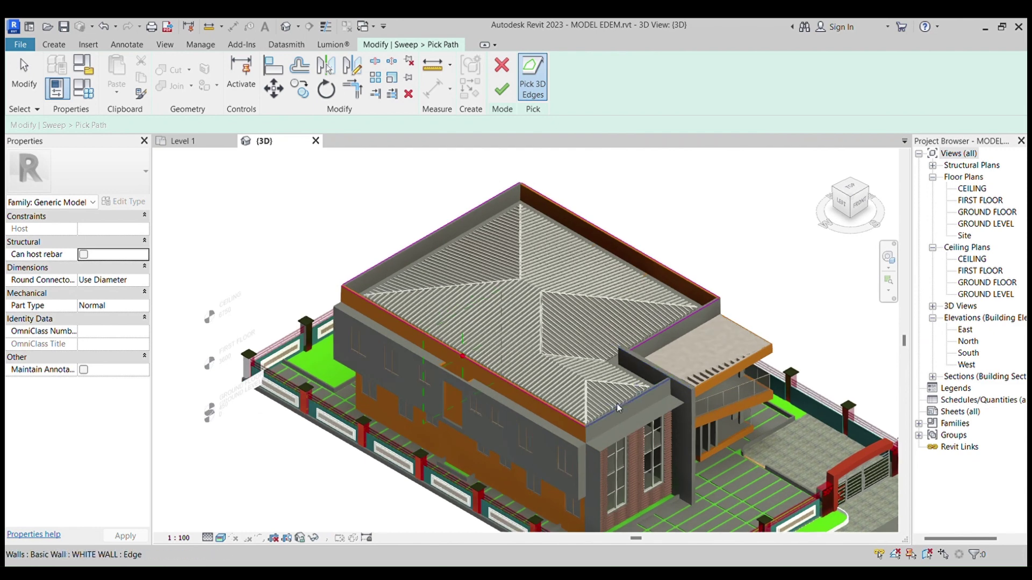
scroll(621, 405, up, 3)
scroll(664, 465, down, 3)
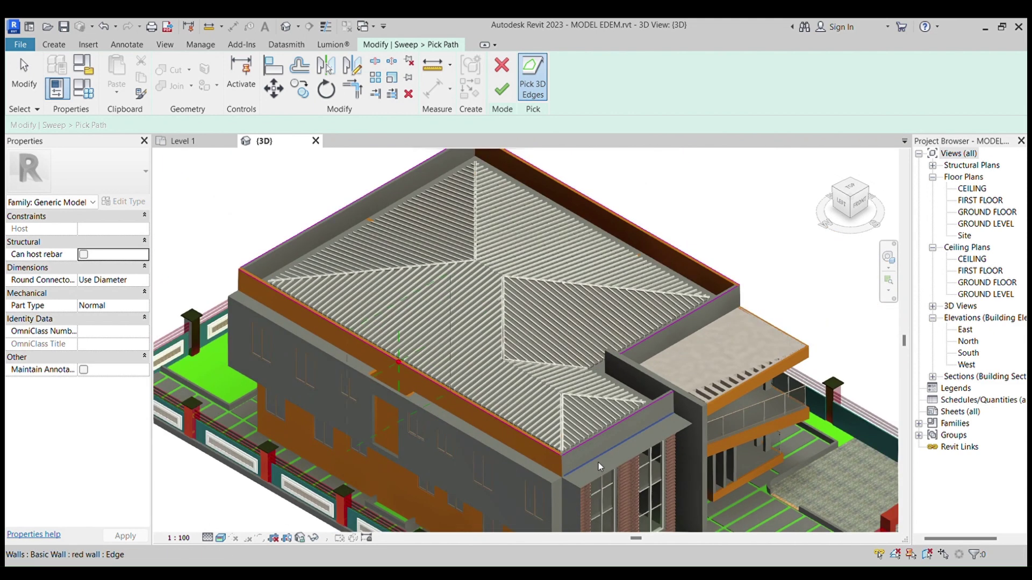
scroll(593, 462, down, 3)
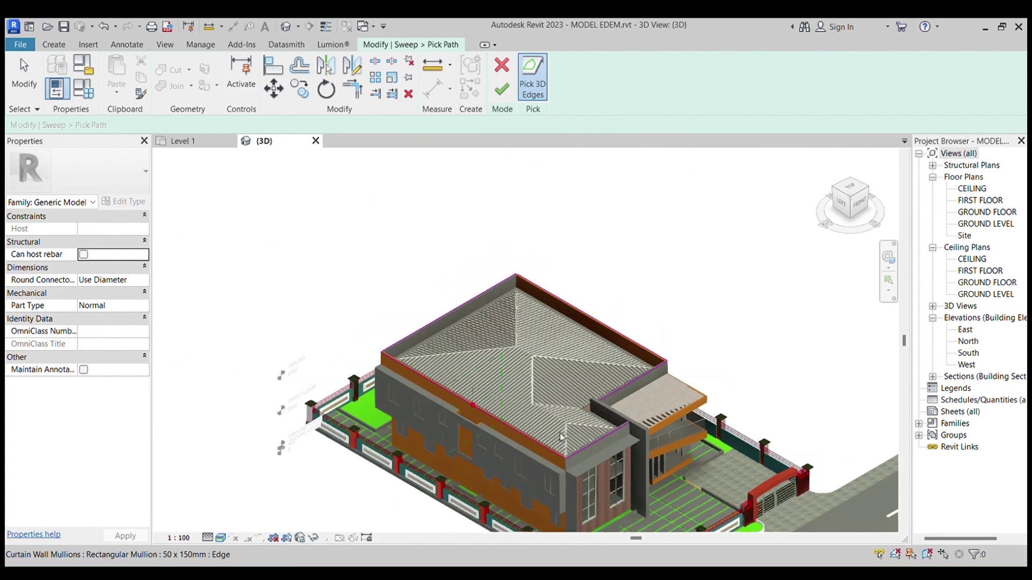
scroll(602, 408, up, 5)
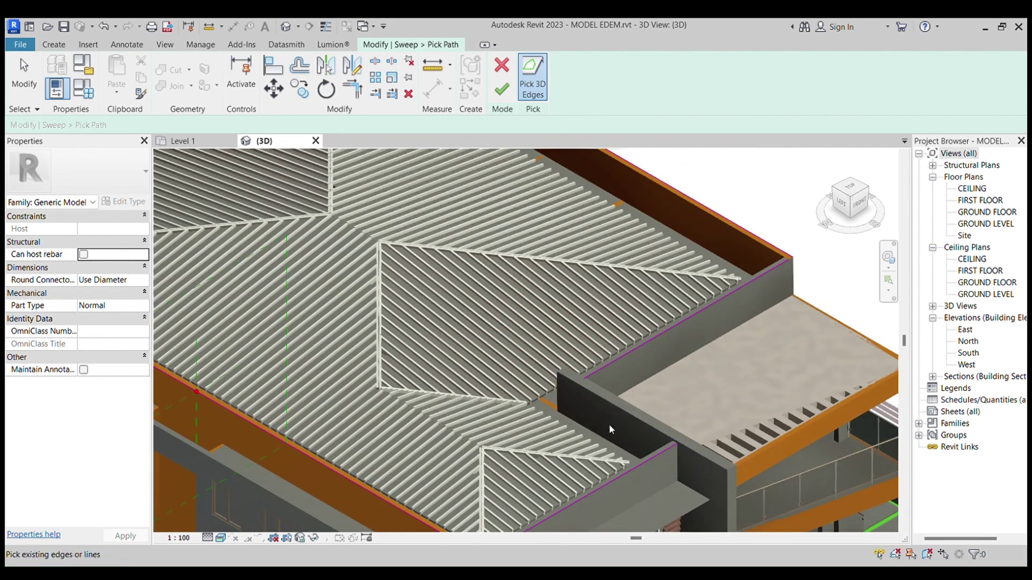
scroll(623, 424, down, 5)
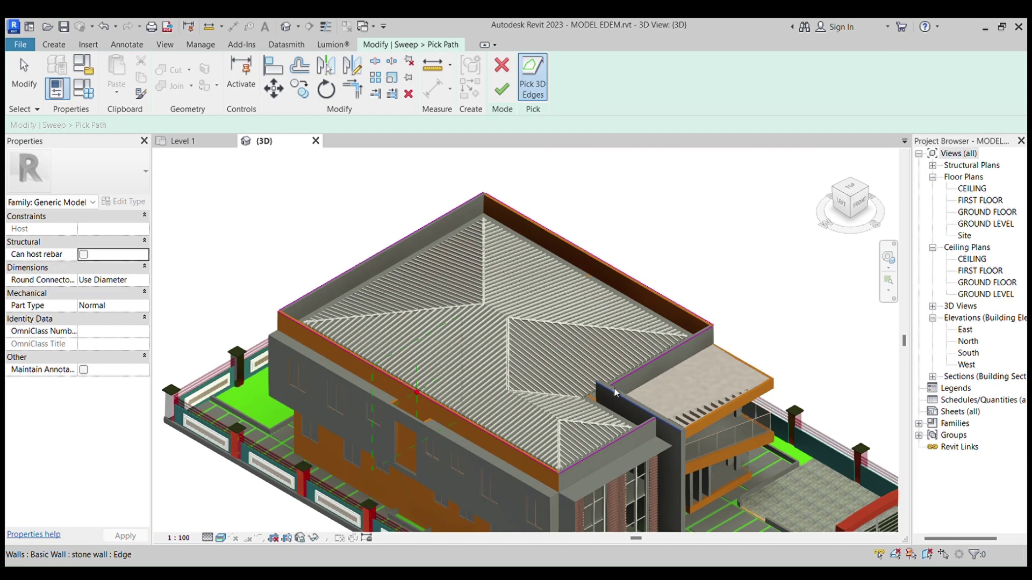
scroll(324, 304, up, 5)
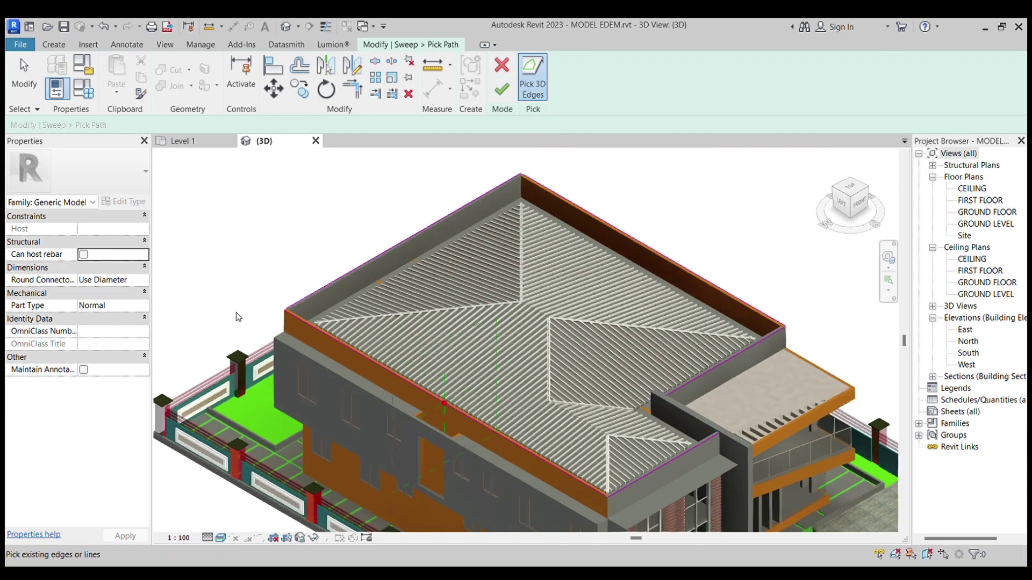
Trim the rear path line and the left long-side path line to meet at their parapet corner.
scroll(397, 305, up, 4)
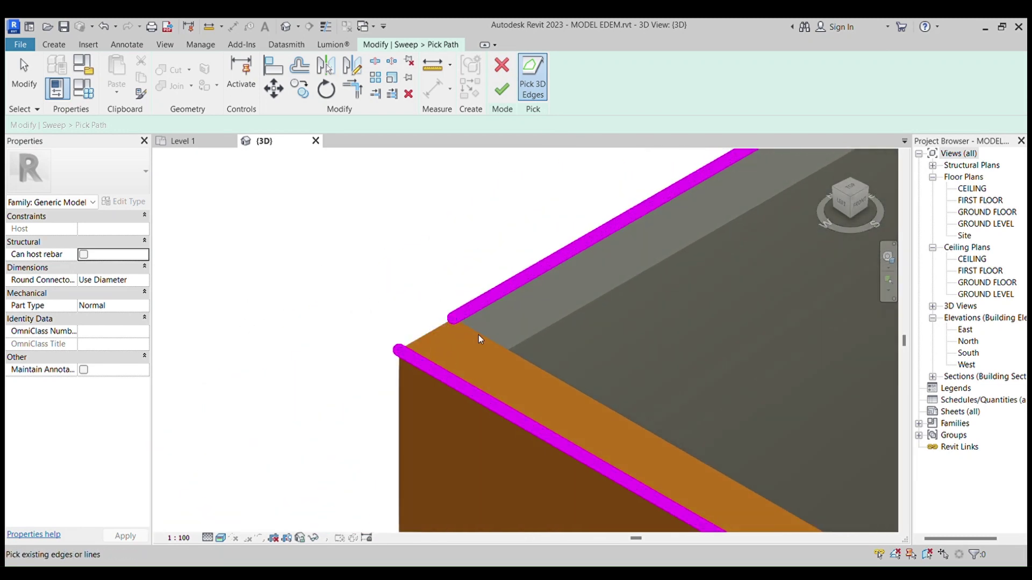
click(355, 93)
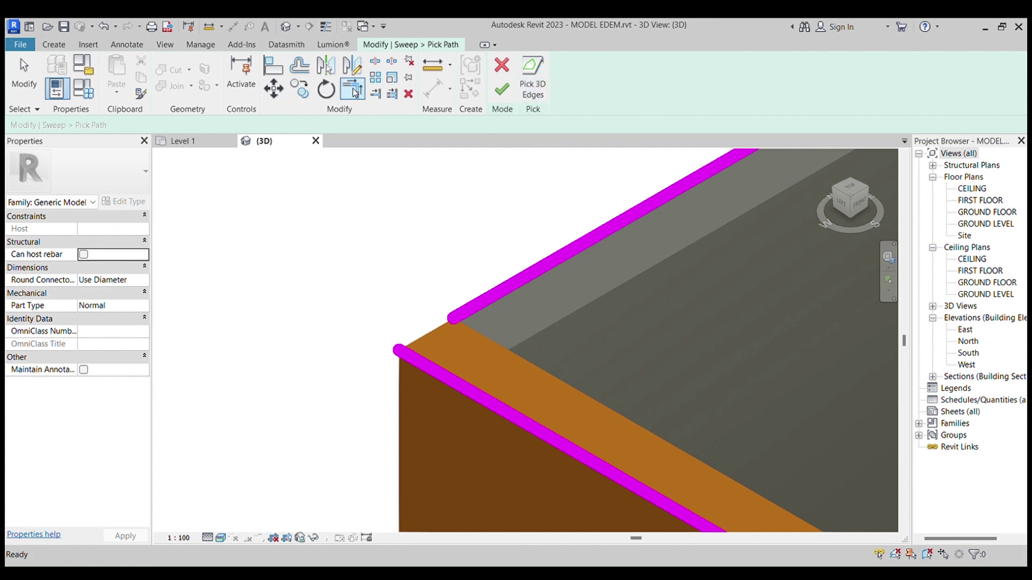
click(465, 316)
click(438, 374)
scroll(425, 379, down, 1)
scroll(321, 417, down, 1)
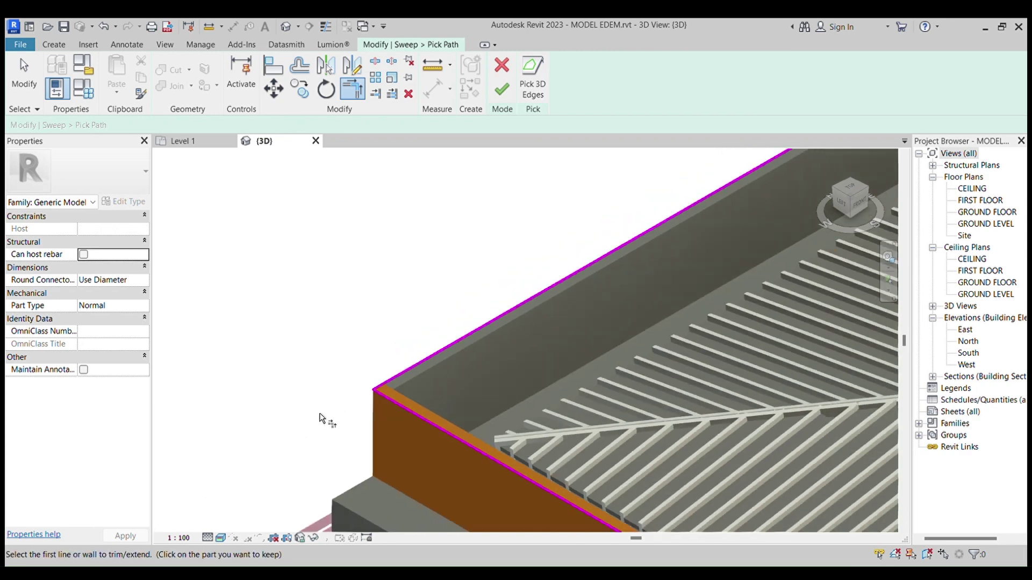
Trim the rear path line and the opposite long-side line to meet at the far roof corner.
scroll(323, 418, down, 3)
scroll(606, 240, up, 3)
scroll(518, 350, up, 2)
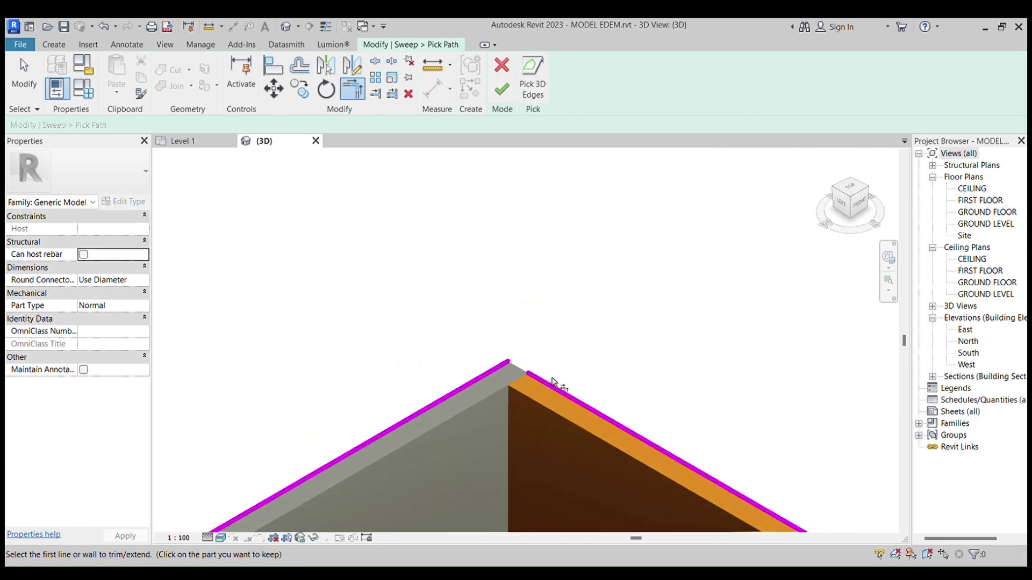
click(470, 383)
scroll(413, 326, down, 1)
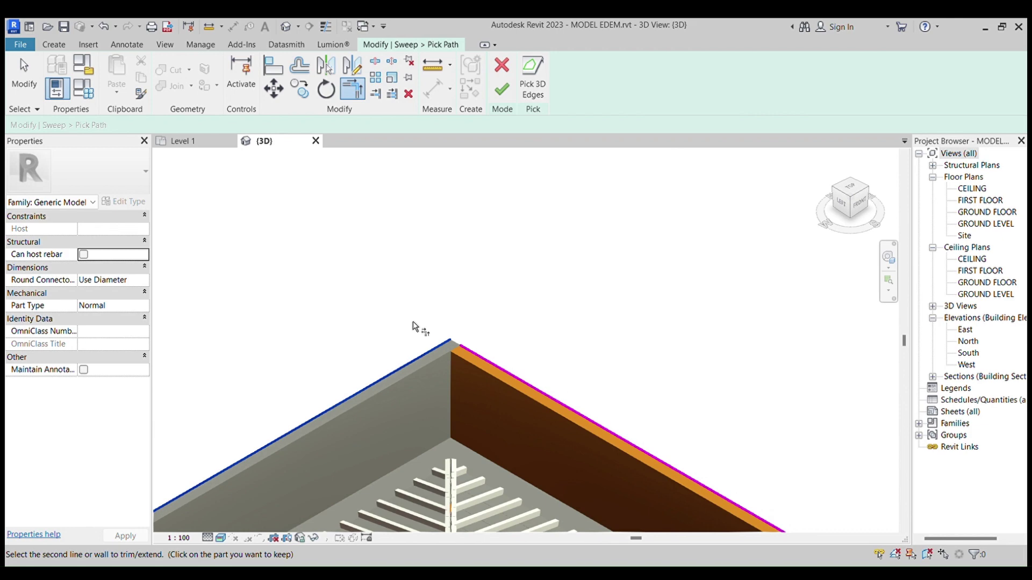
click(473, 352)
scroll(371, 309, down, 4)
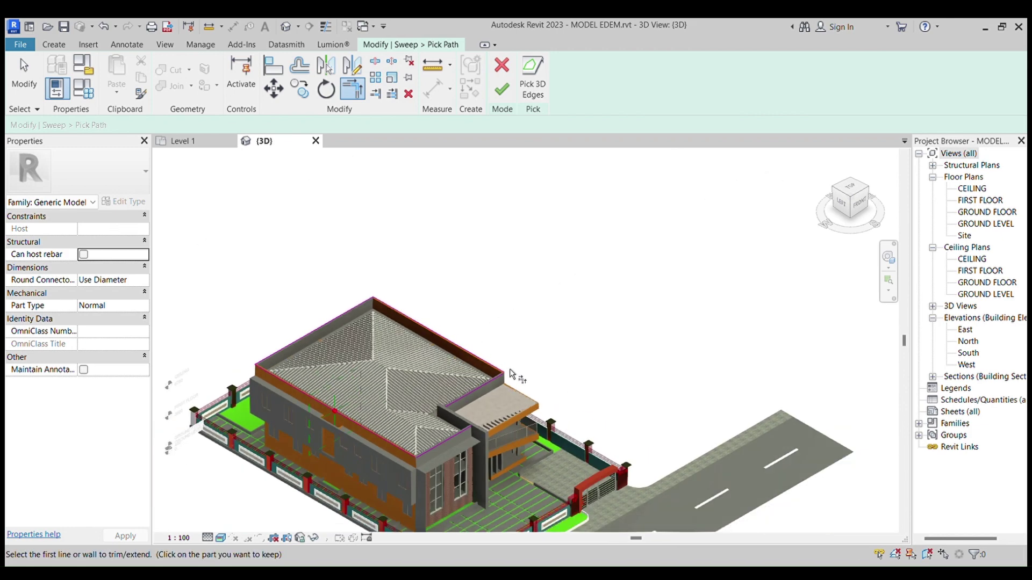
Trim the front path line behind the canopy slab and the adjoining long-side line to a corner.
scroll(511, 373, up, 6)
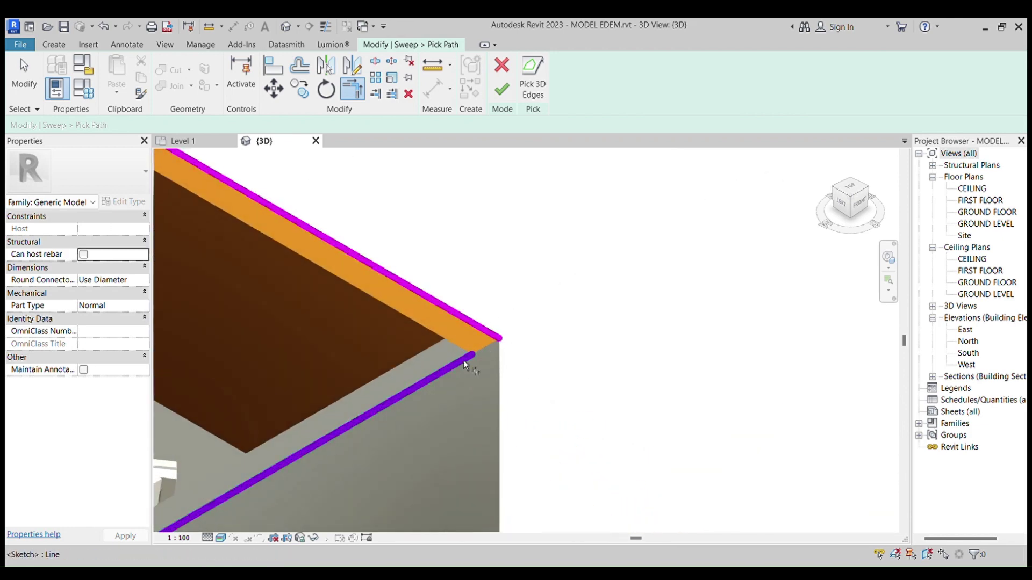
click(465, 363)
click(489, 332)
scroll(586, 323, down, 5)
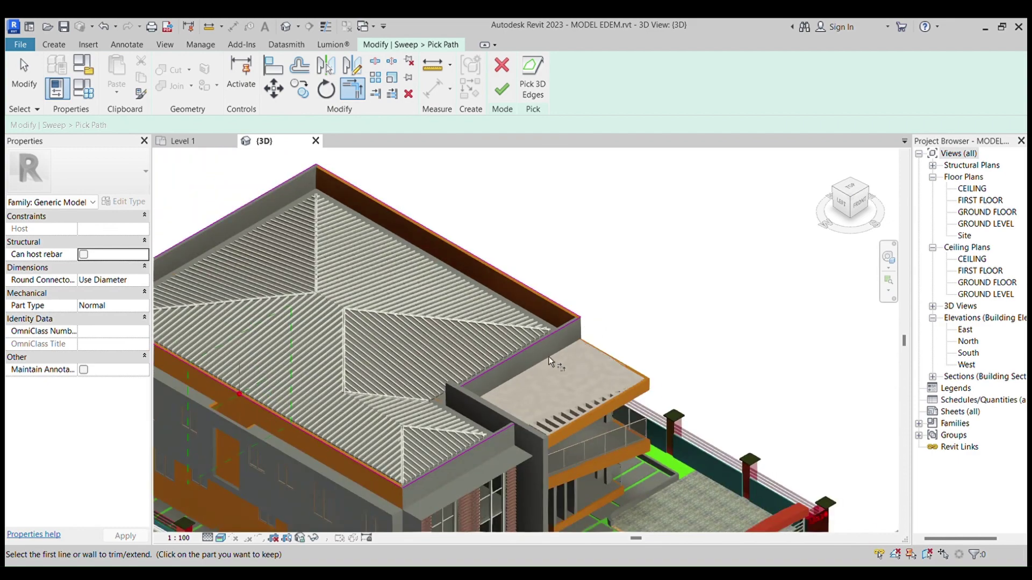
Trim the path lines at the front corner above the brick bay and finish the sweep path.
scroll(548, 360, up, 8)
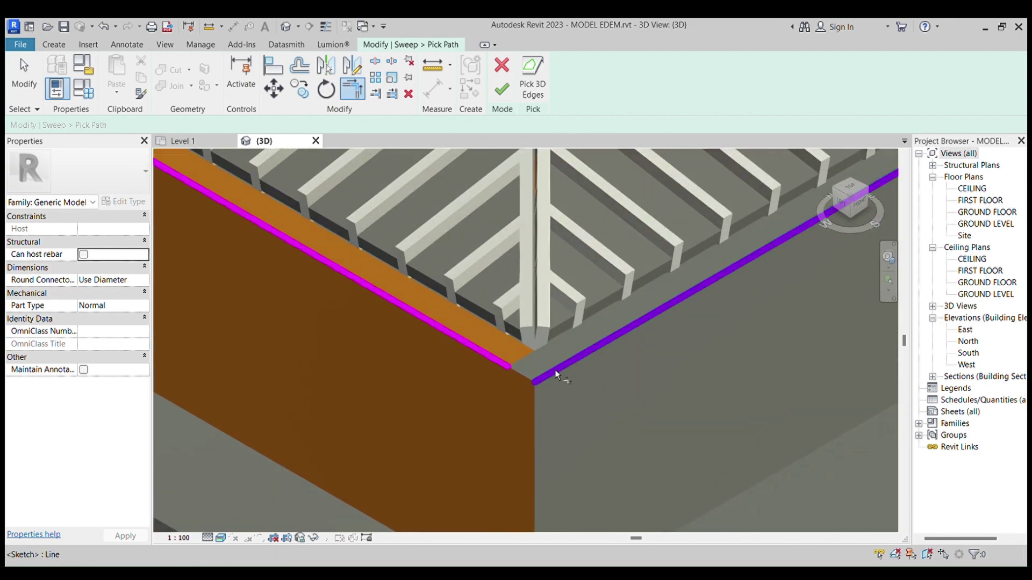
click(555, 370)
scroll(490, 369, down, 2)
scroll(505, 363, down, 6)
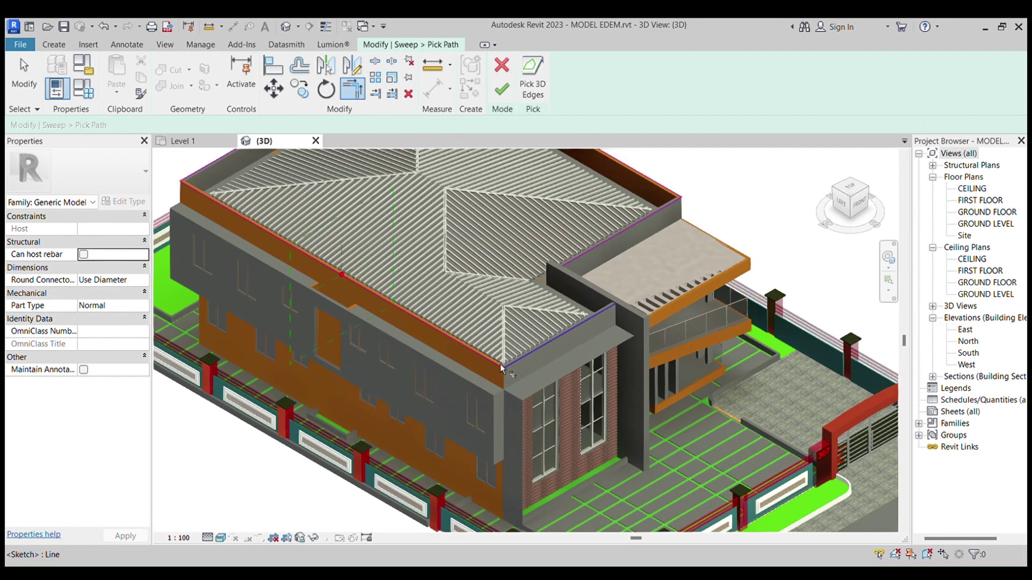
click(502, 95)
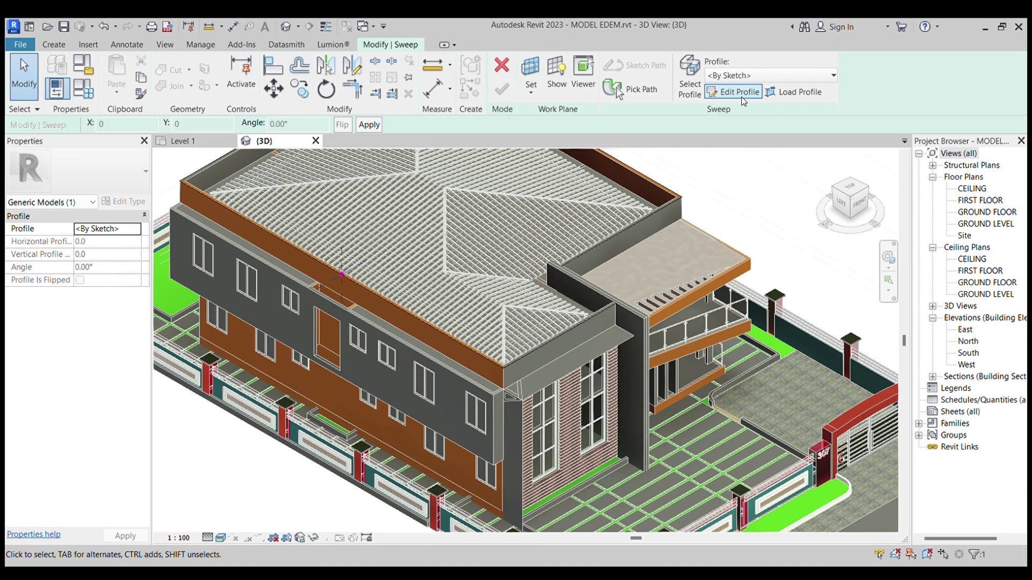
Open the sweep's profile sketch for editing and view it from the front at the parapet's upper corner.
click(740, 93)
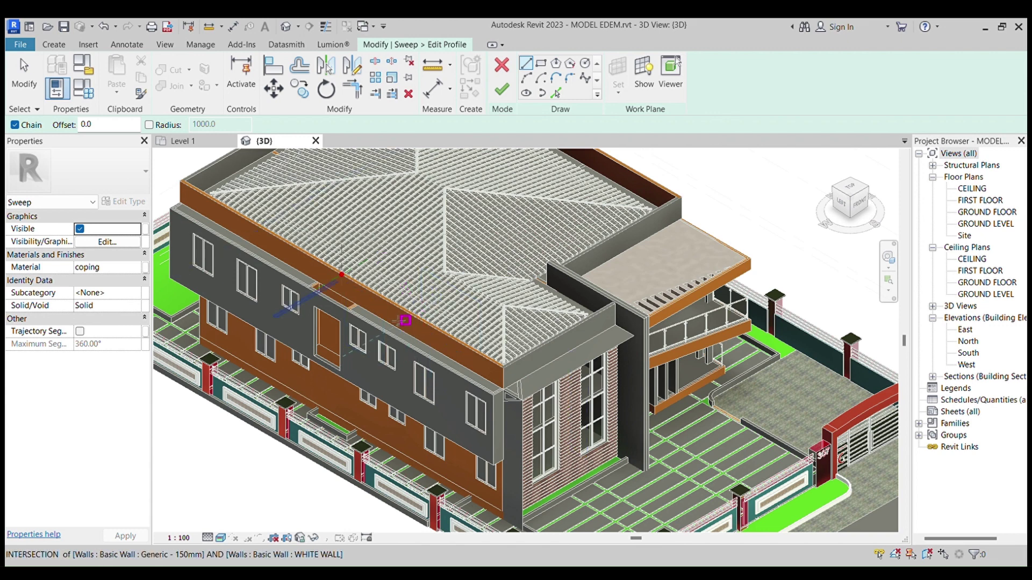
scroll(410, 284, up, 3)
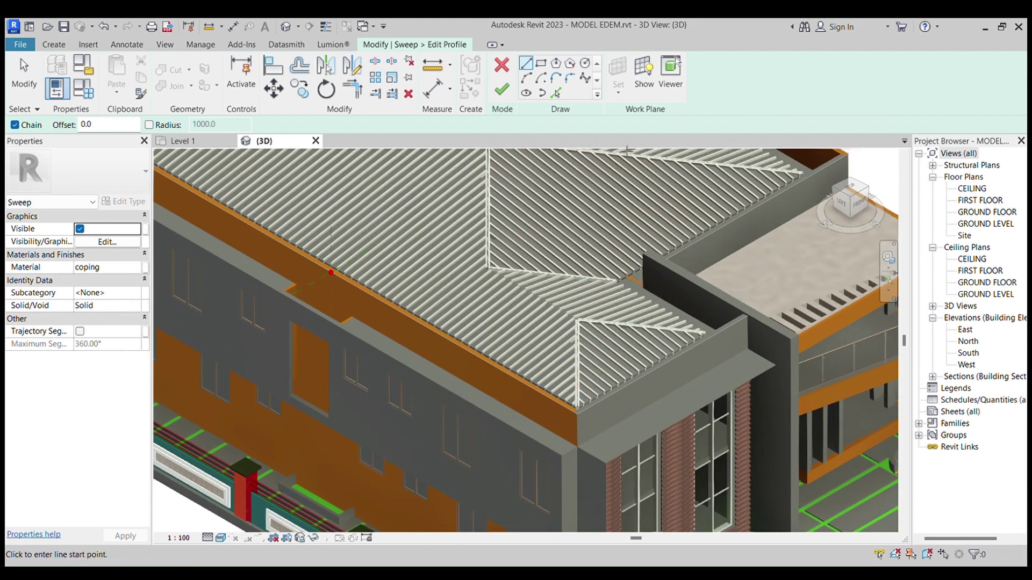
click(502, 90)
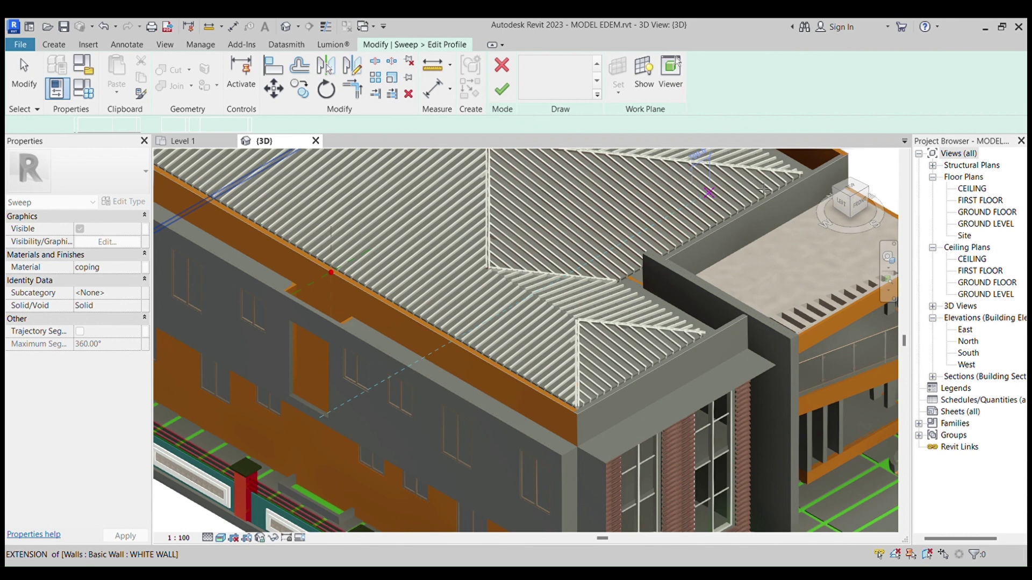
click(862, 198)
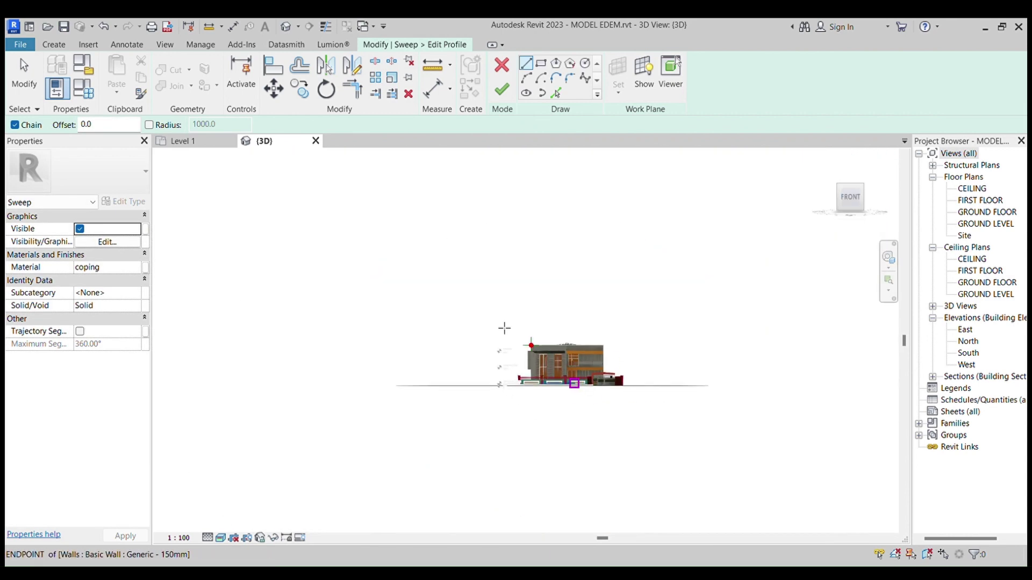
scroll(541, 348, up, 5)
scroll(368, 237, down, 3)
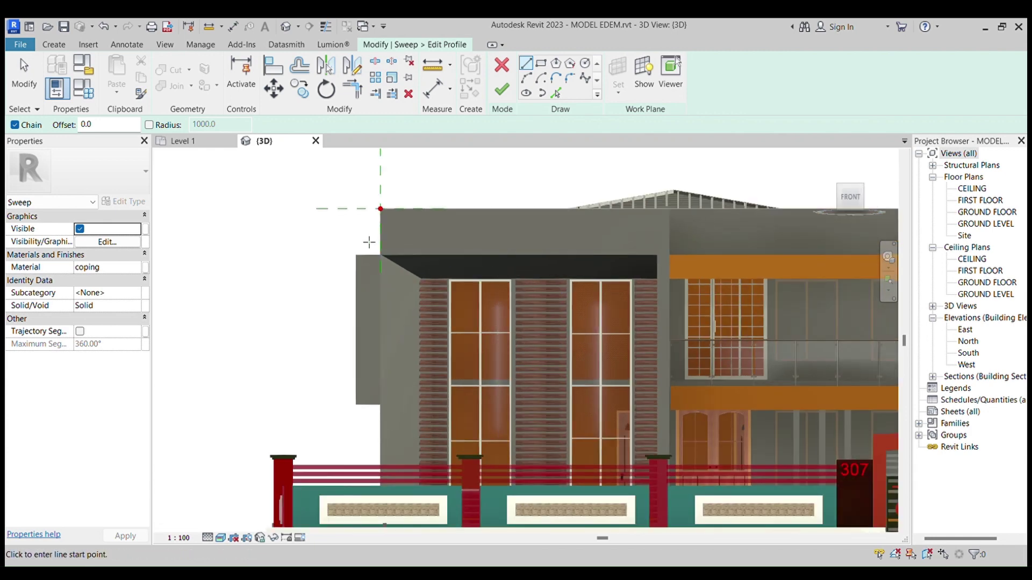
scroll(368, 189, down, 3)
scroll(367, 188, up, 5)
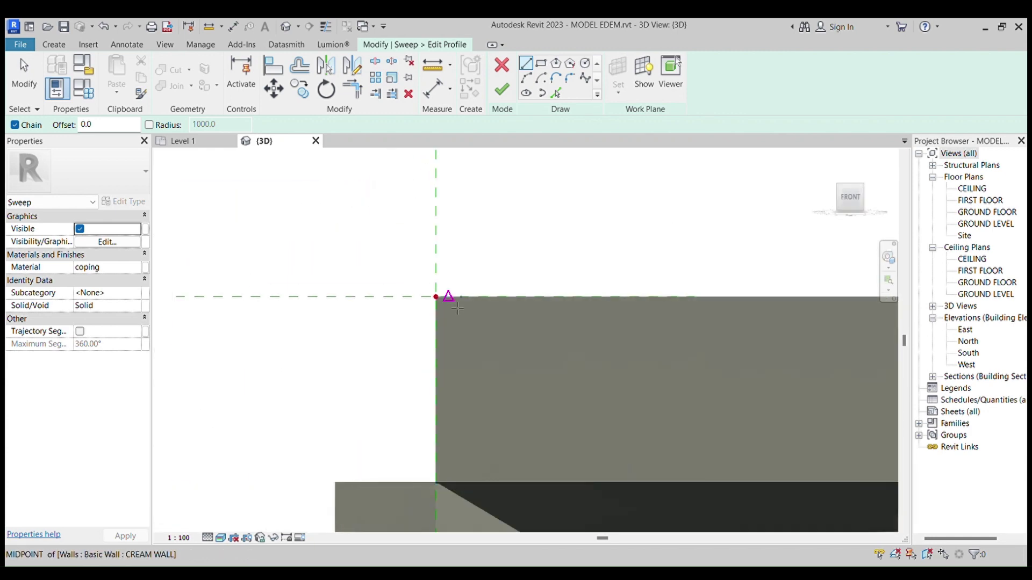
key(Escape)
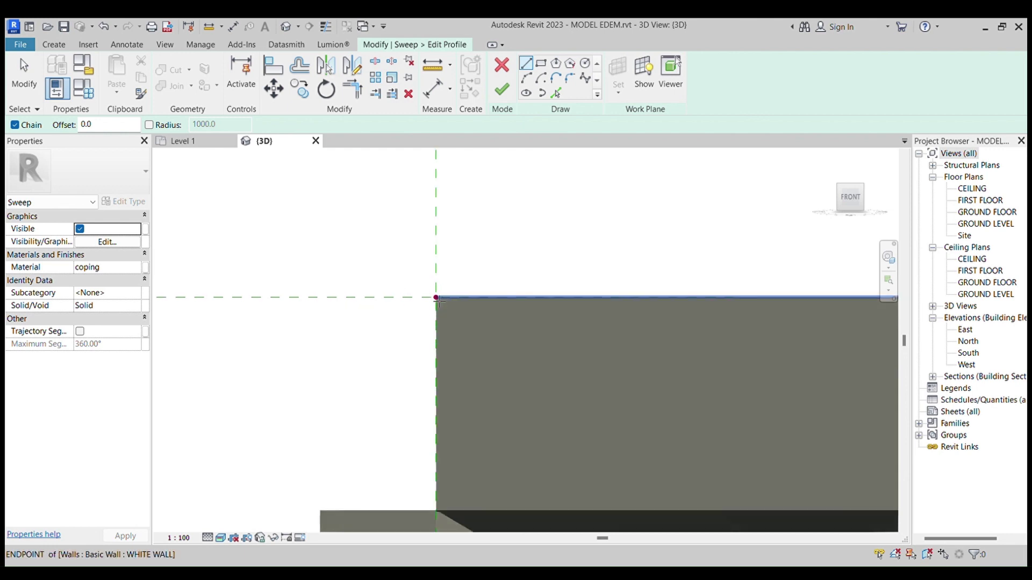
scroll(435, 296, up, 2)
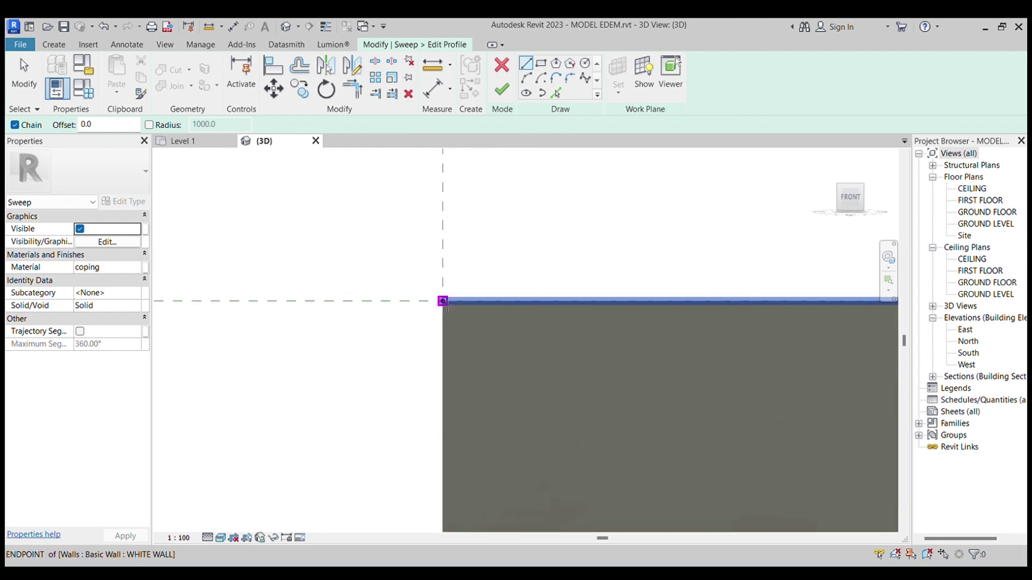
Draw a 100 mm vertical profile line up from the parapet corner and a 50 mm horizontal line outward from its upper end.
click(443, 301)
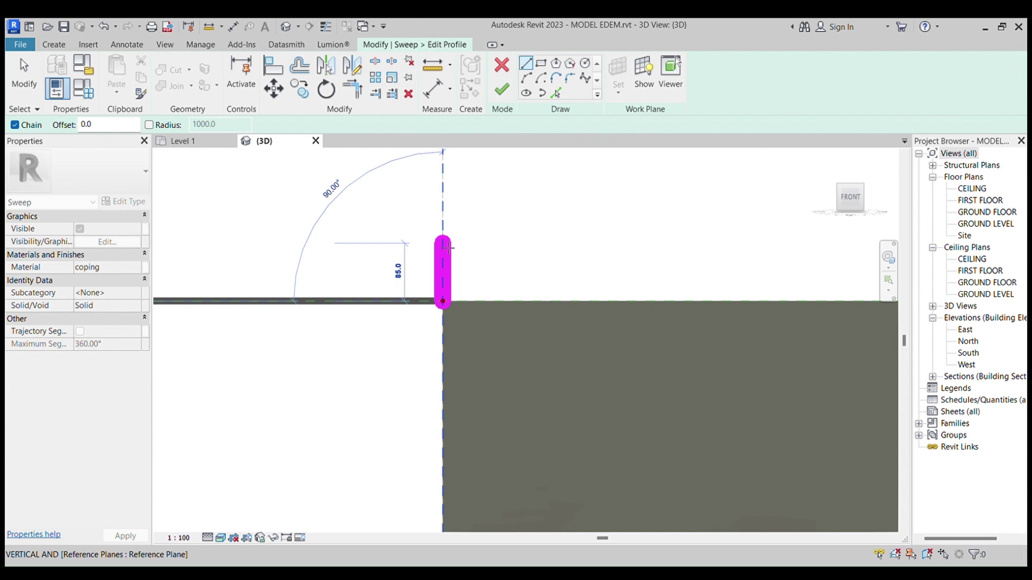
text(100)
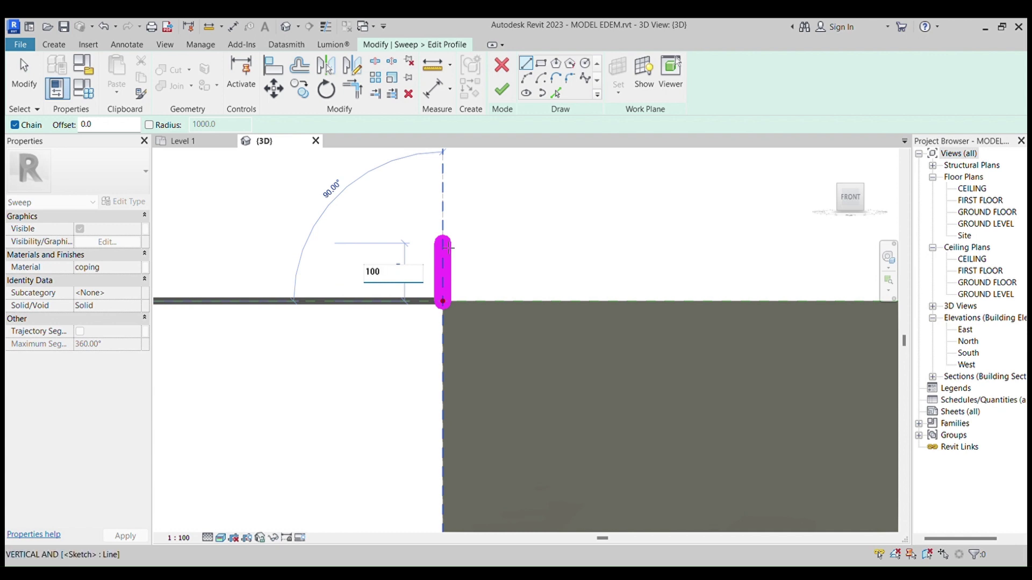
key(Return)
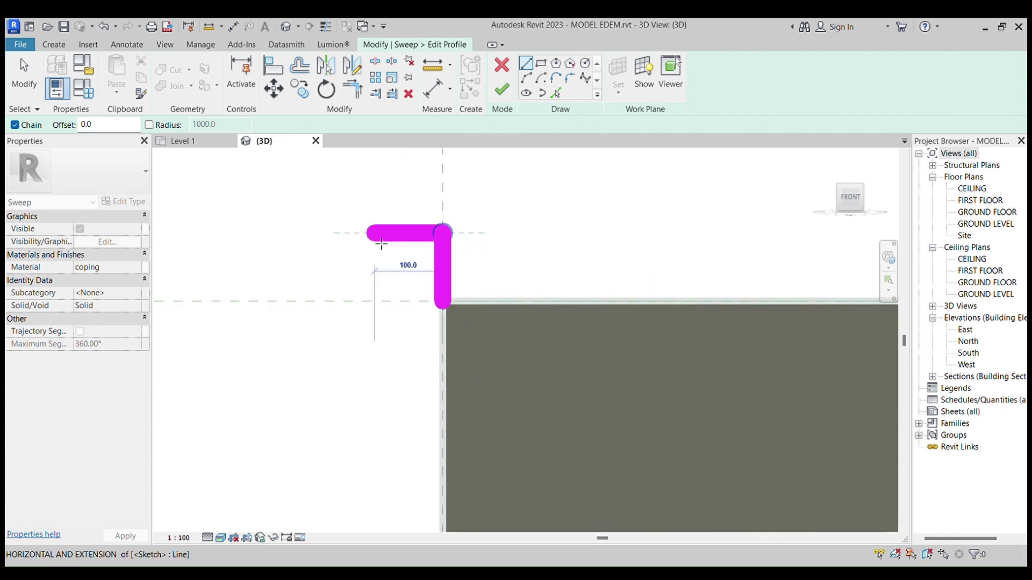
text(50)
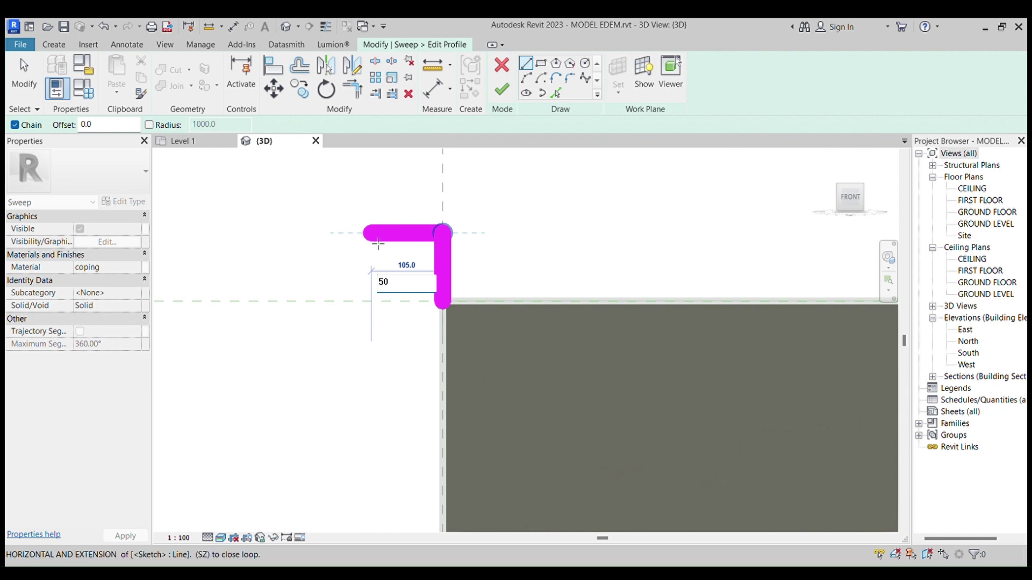
key(Return)
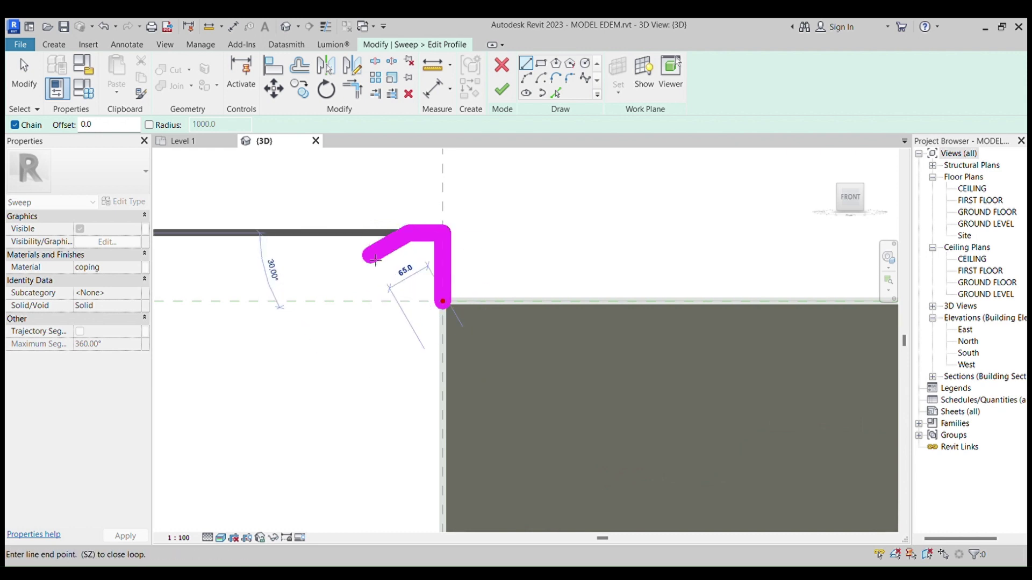
key(Escape)
key(Escape)
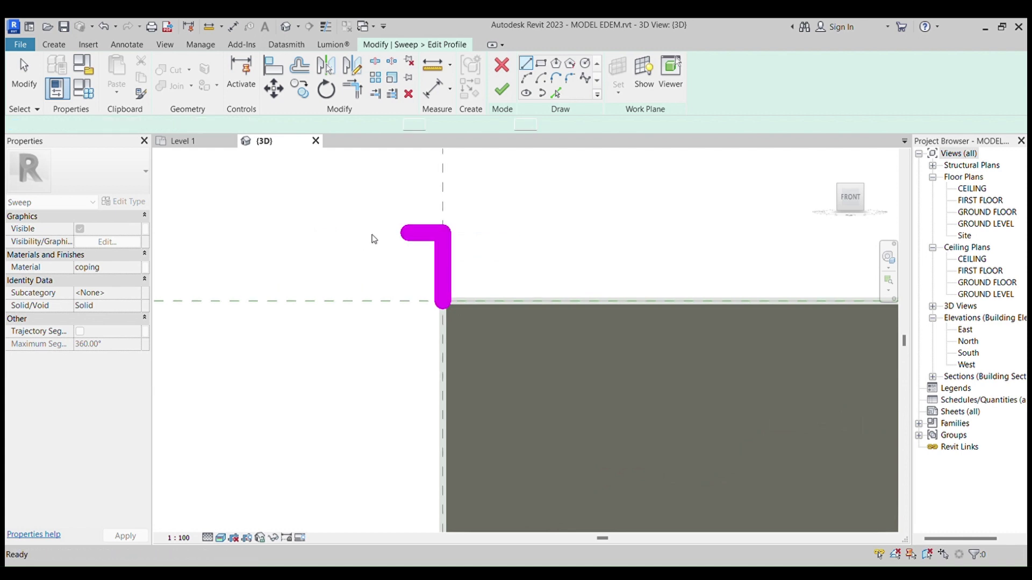
Set the length of the profile's upper horizontal line to 100 mm.
click(396, 239)
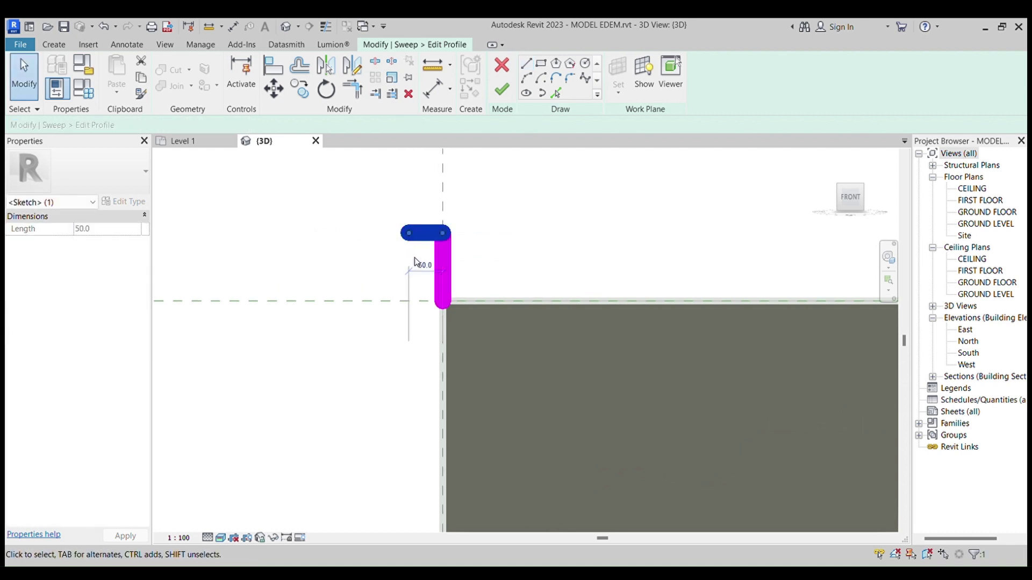
click(431, 267)
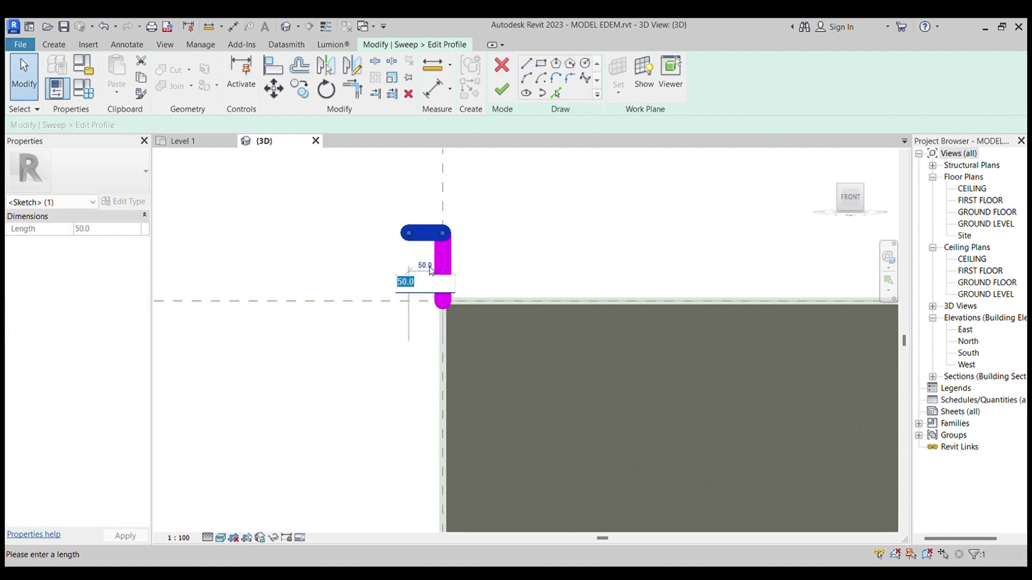
text(1)
key(Return)
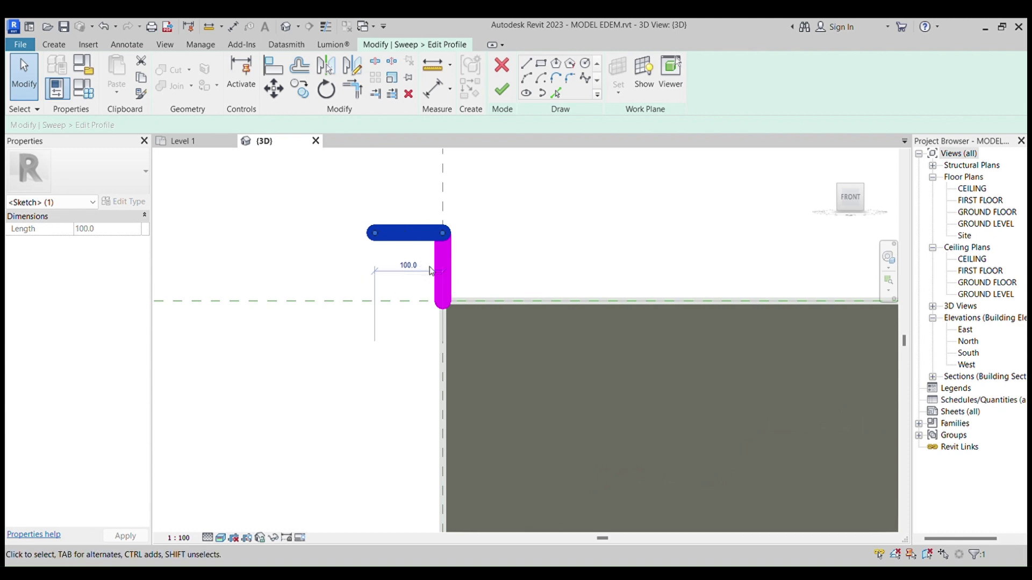
key(Escape)
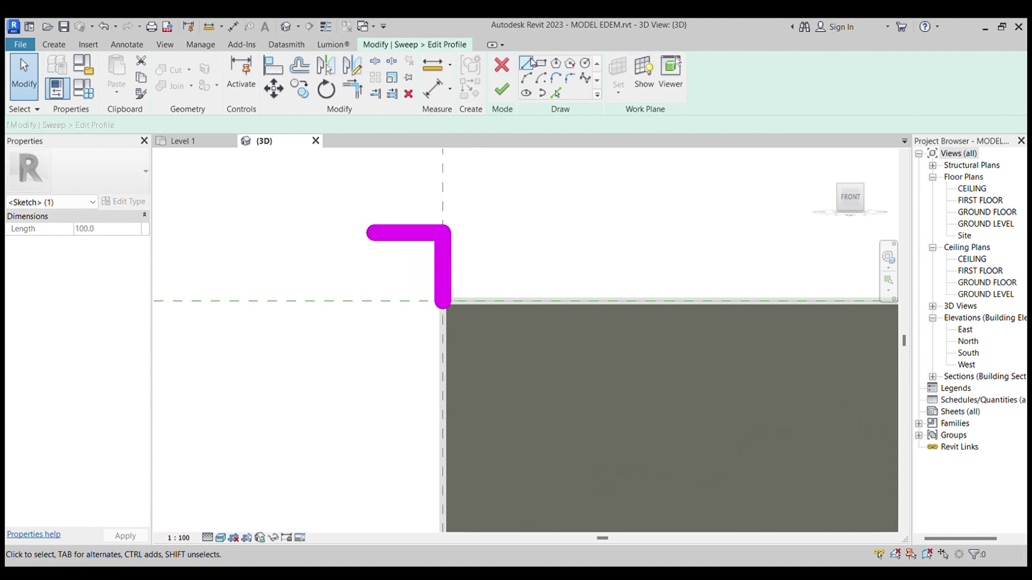
Close the profile with lines 50 mm down from the outer end, 50 mm inward, down to parapet level, and back to the parapet corner.
click(526, 64)
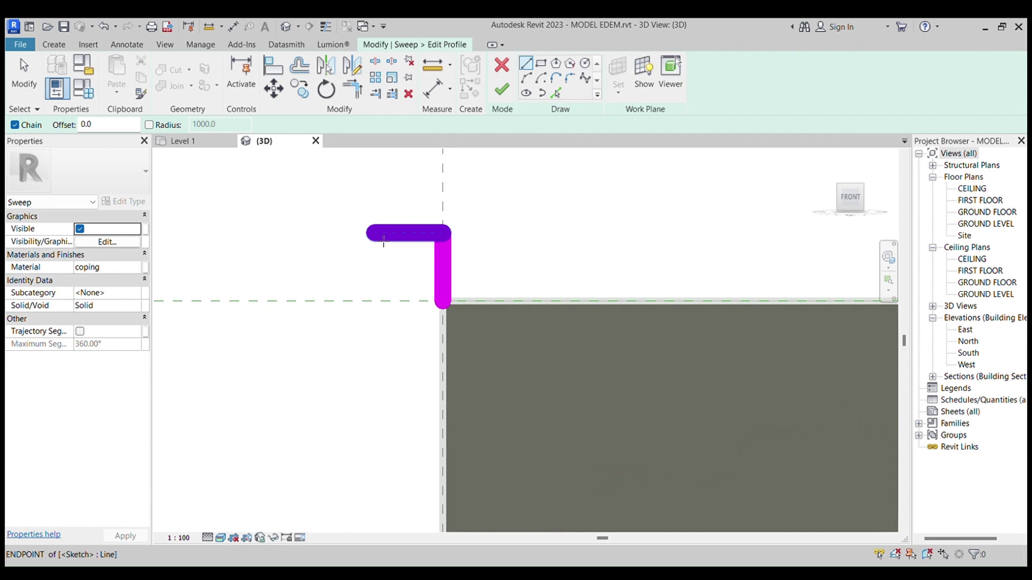
click(375, 232)
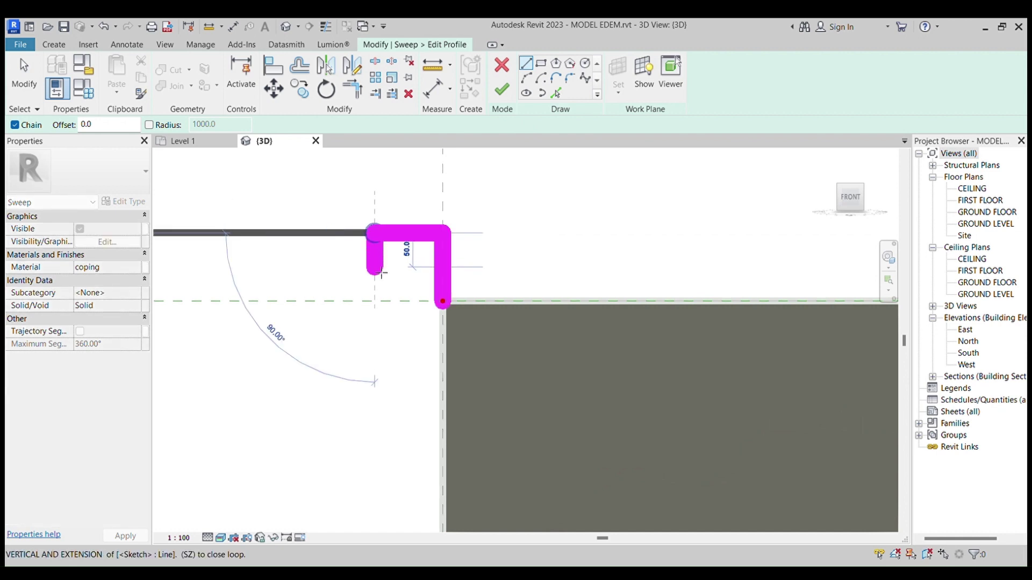
click(375, 268)
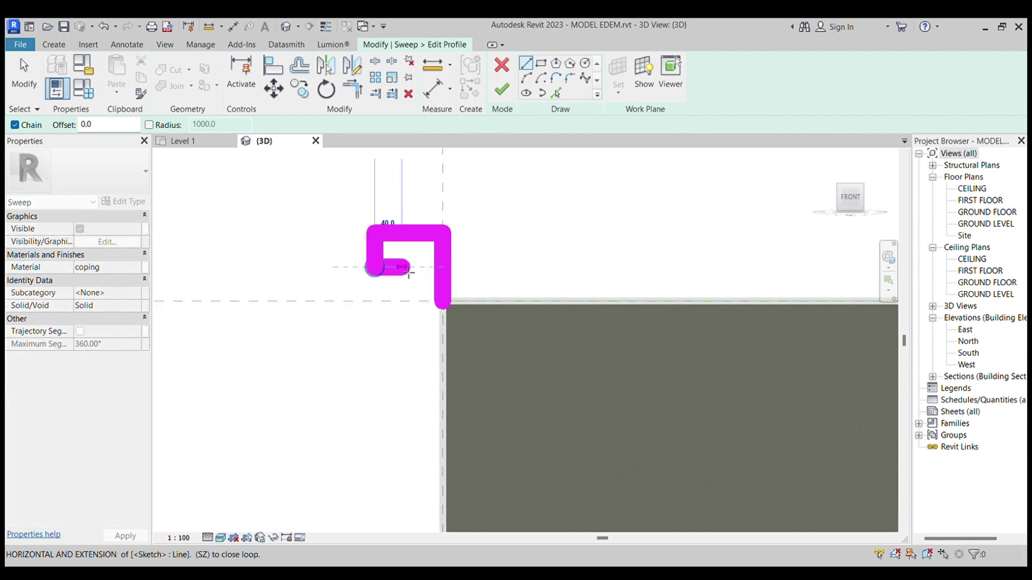
text(50)
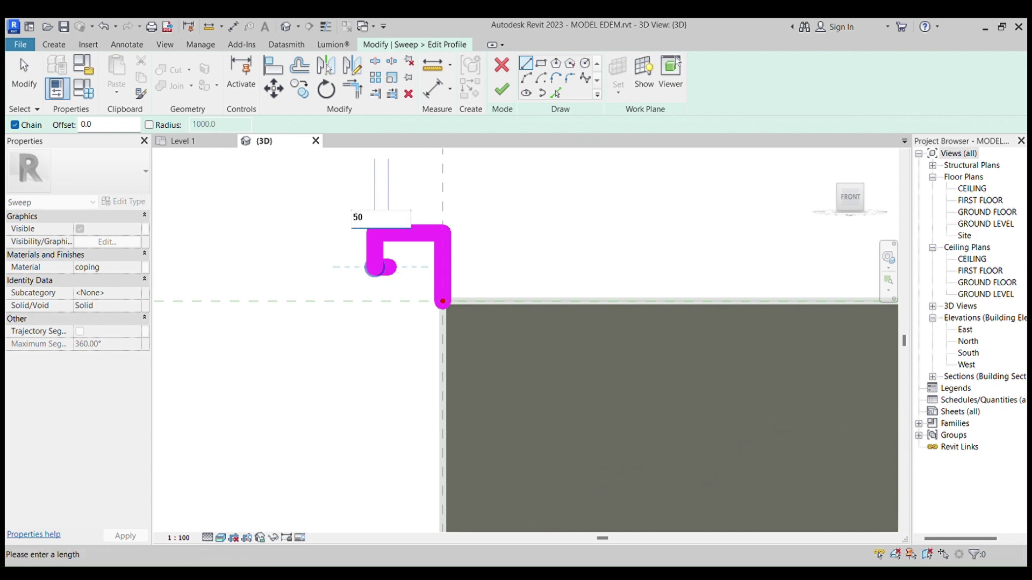
key(Return)
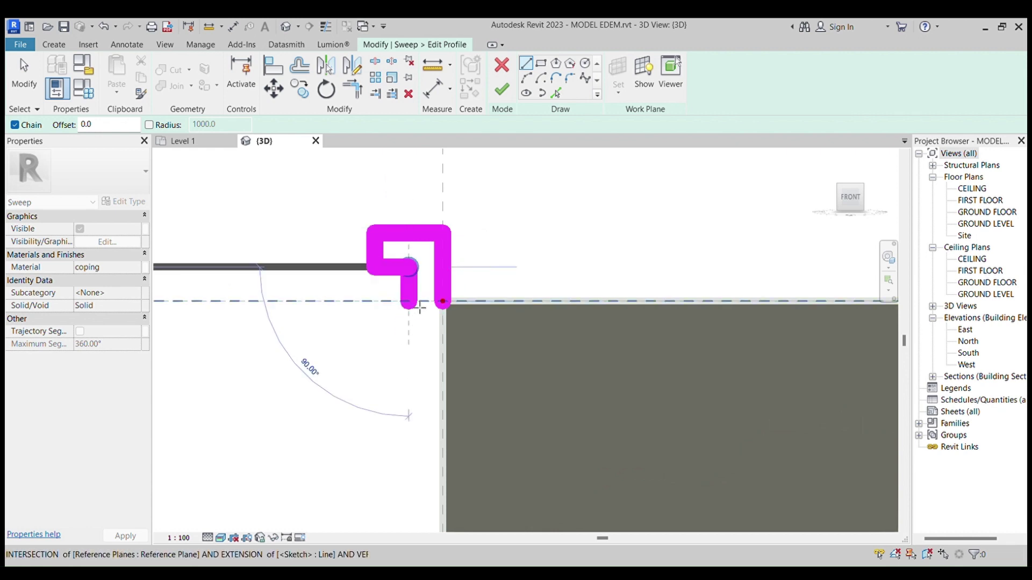
click(409, 302)
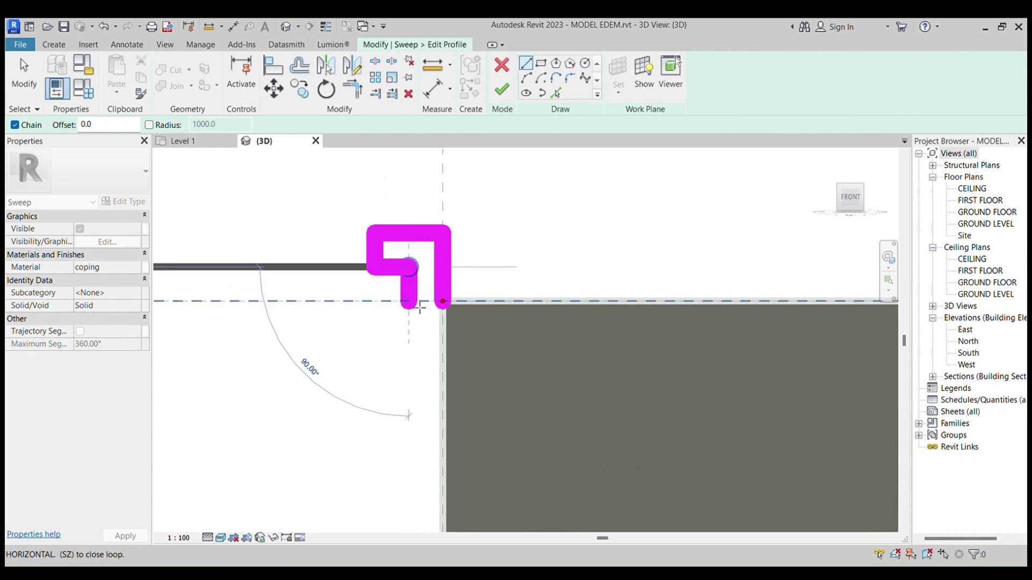
click(450, 309)
key(Escape)
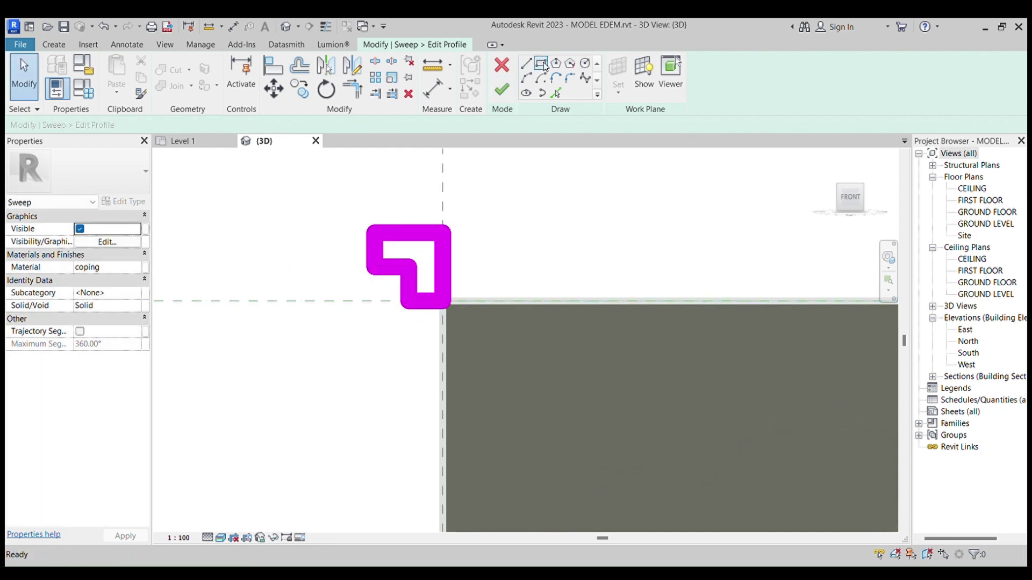
click(527, 79)
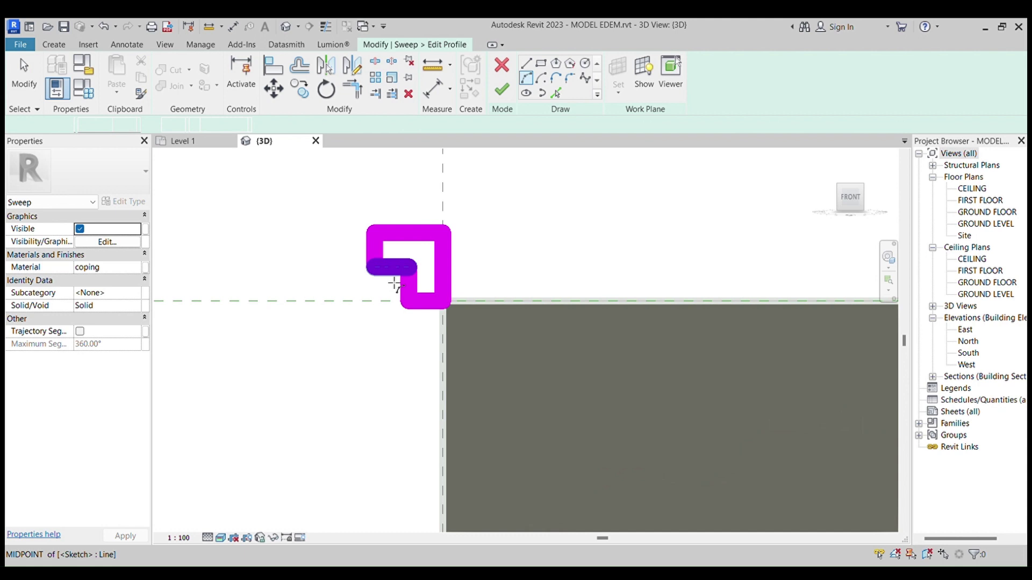
scroll(388, 281, up, 3)
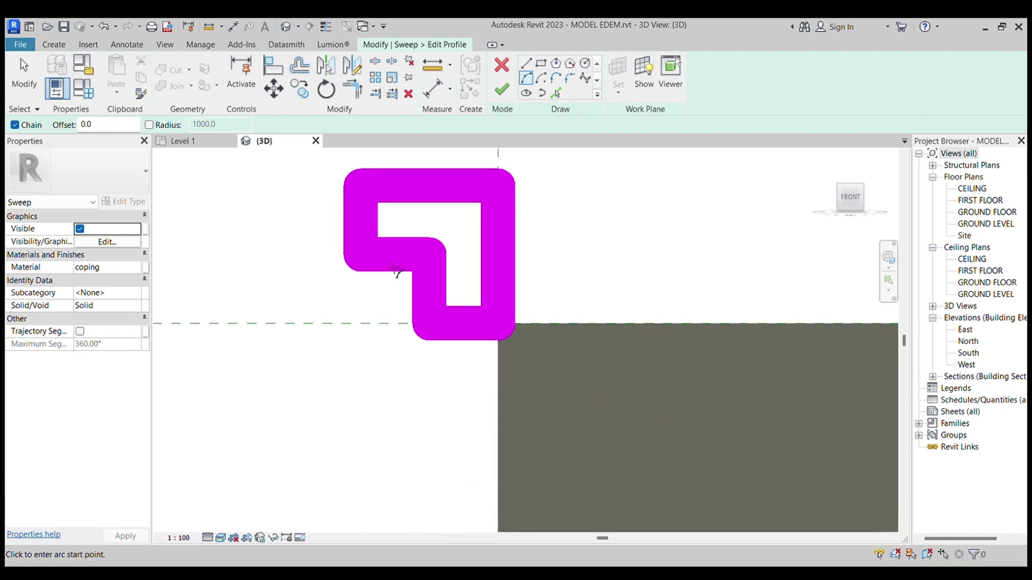
click(571, 78)
key(Escape)
key(Escape)
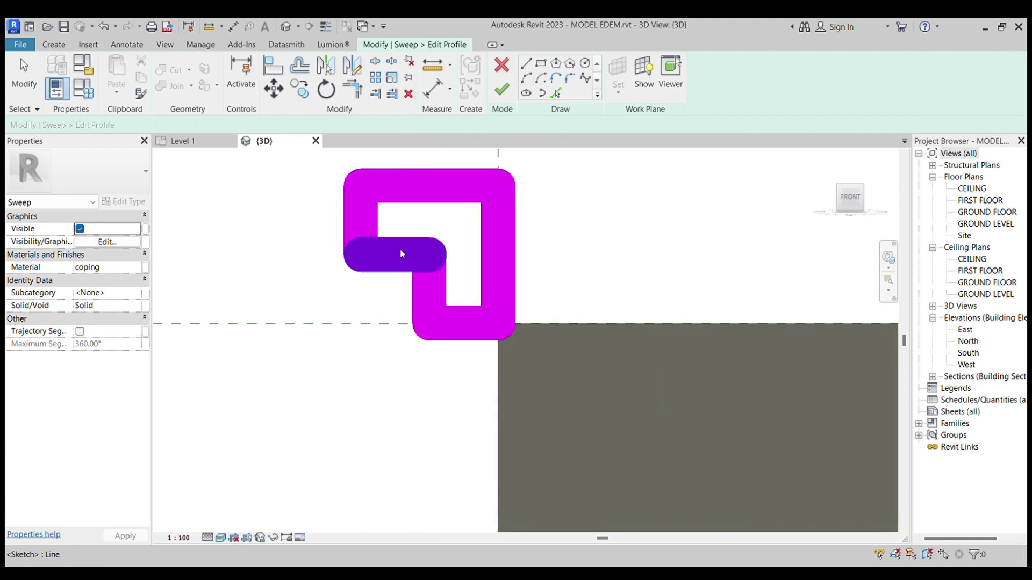
Round the profile's inner step corner with a fillet arc of about 44 mm radius.
click(571, 77)
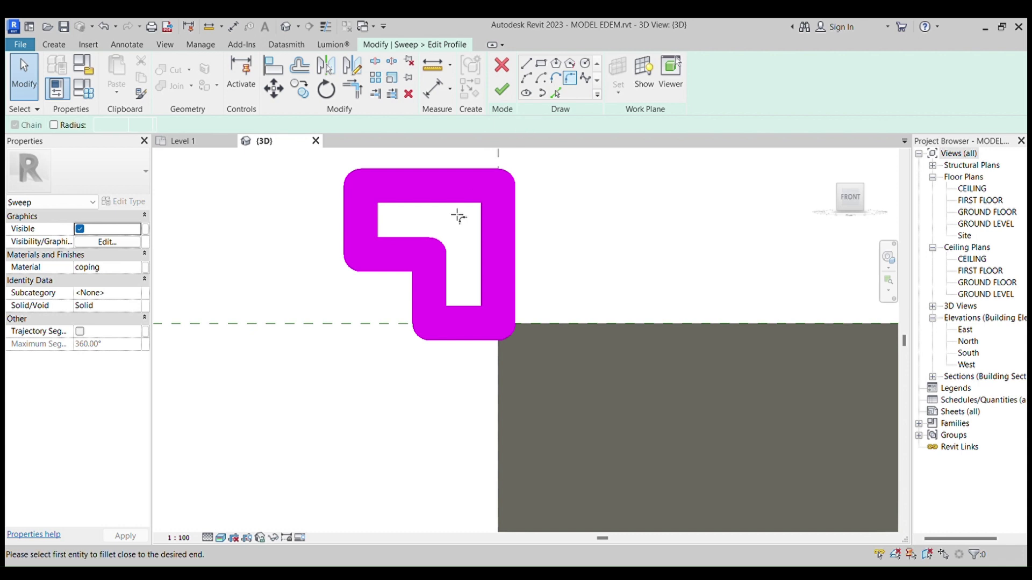
click(408, 260)
click(446, 295)
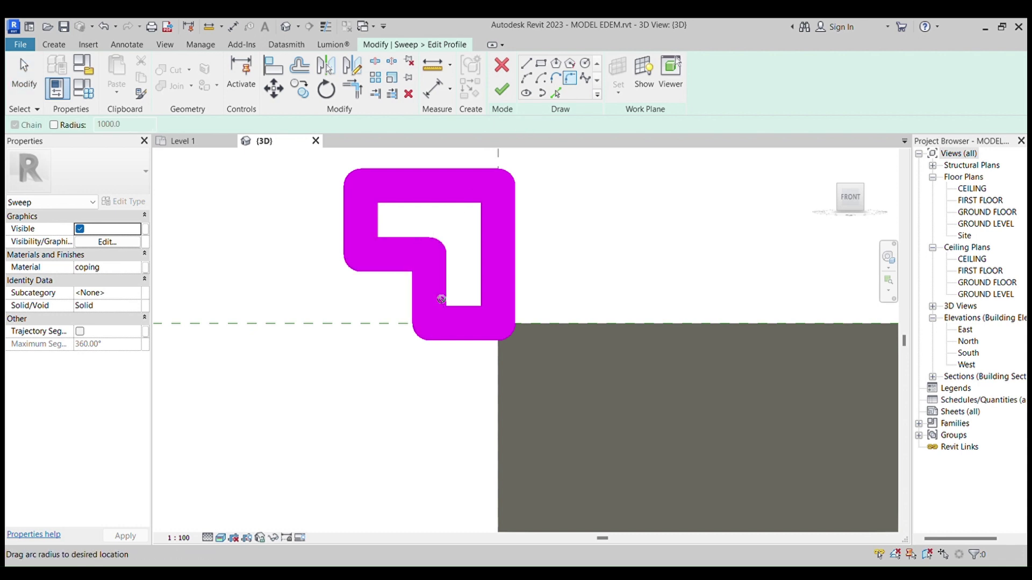
click(407, 271)
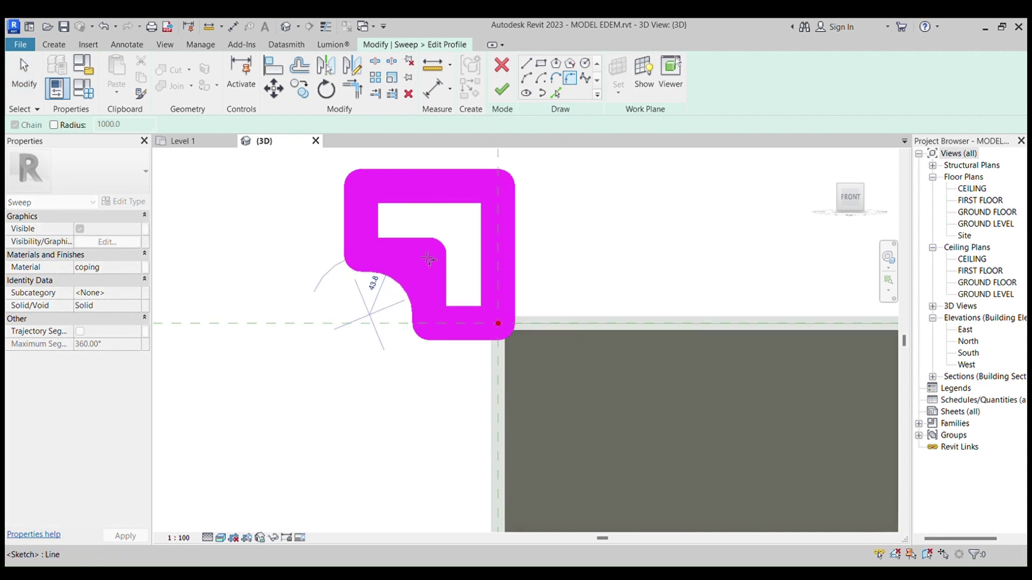
key(Escape)
scroll(459, 224, down, 2)
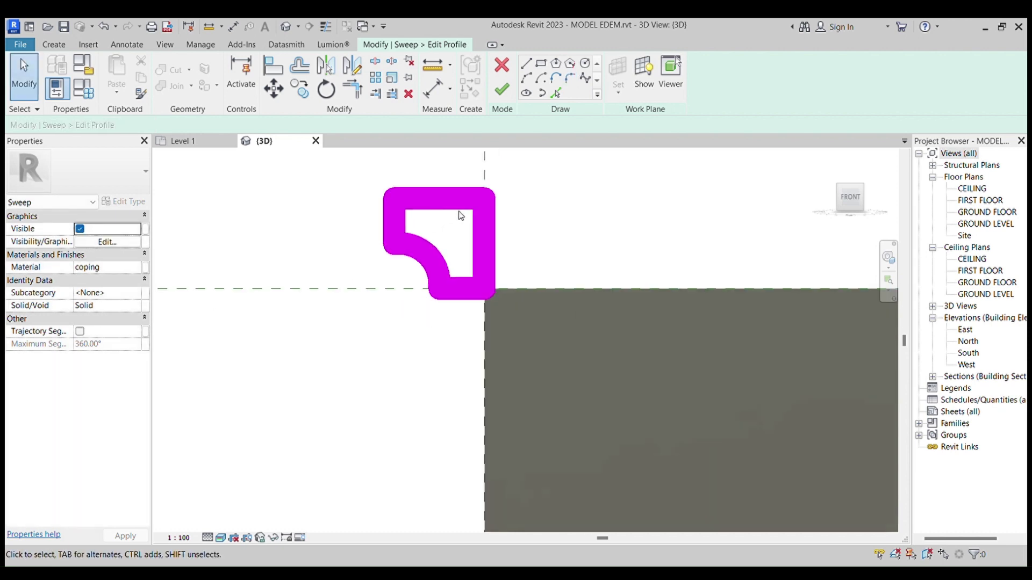
Finish the profile sketch and complete the coping sweep along the parapet path.
click(501, 90)
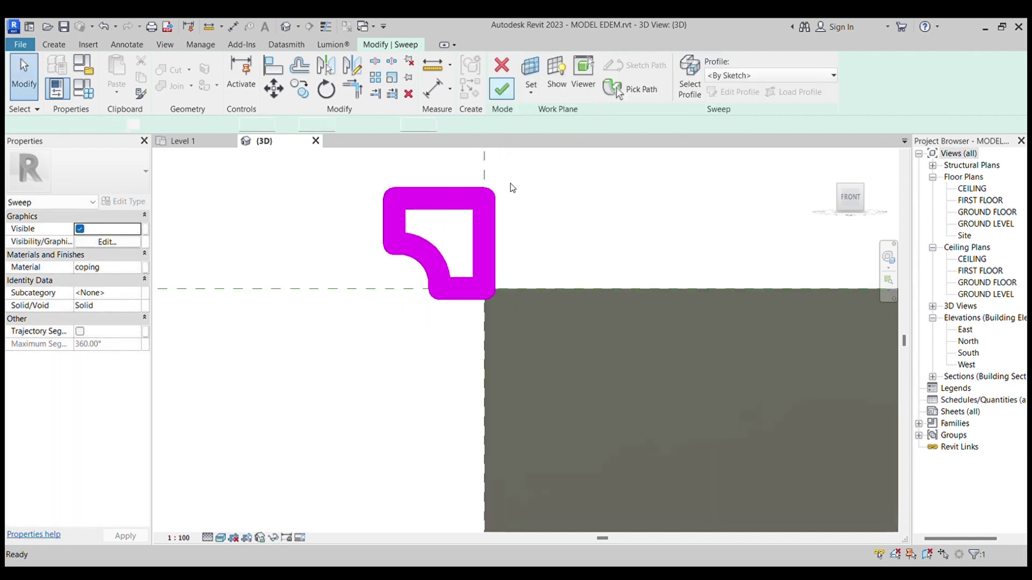
click(500, 90)
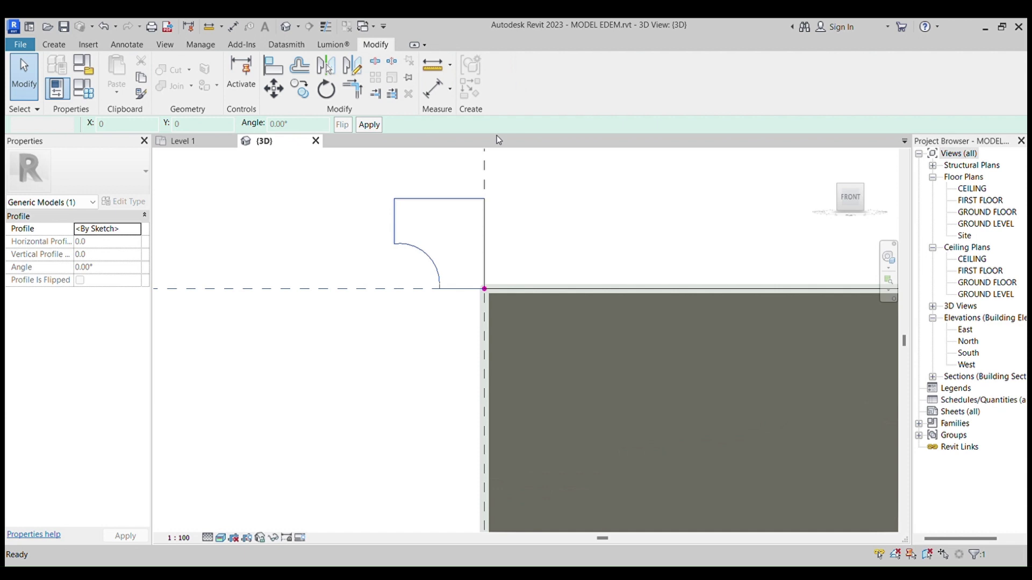
scroll(344, 295, down, 3)
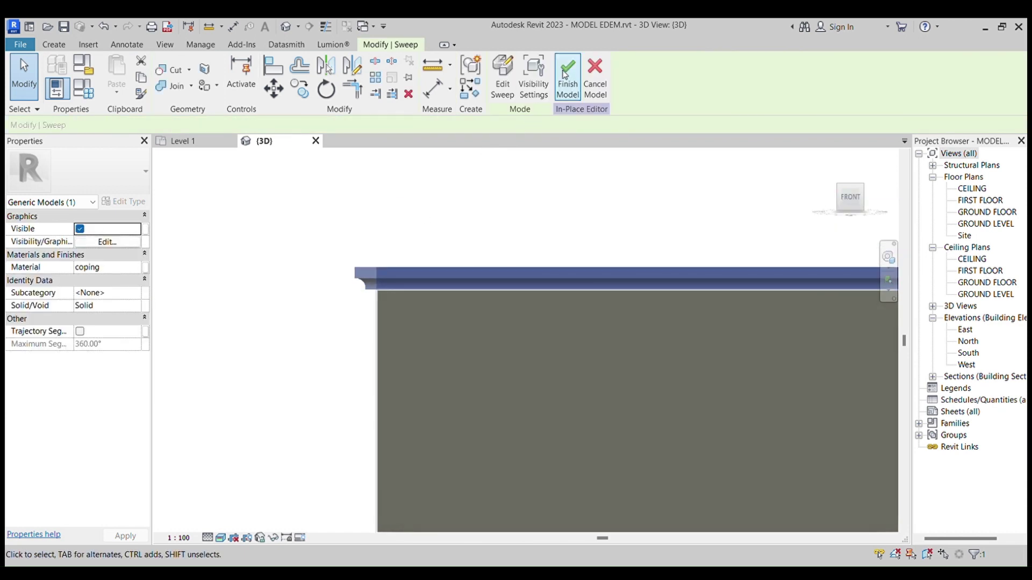
Check the coping sweep at the roof parapet corners, finish the in-place model, and inspect the completed coping on the building.
click(839, 184)
scroll(584, 443, up, 10)
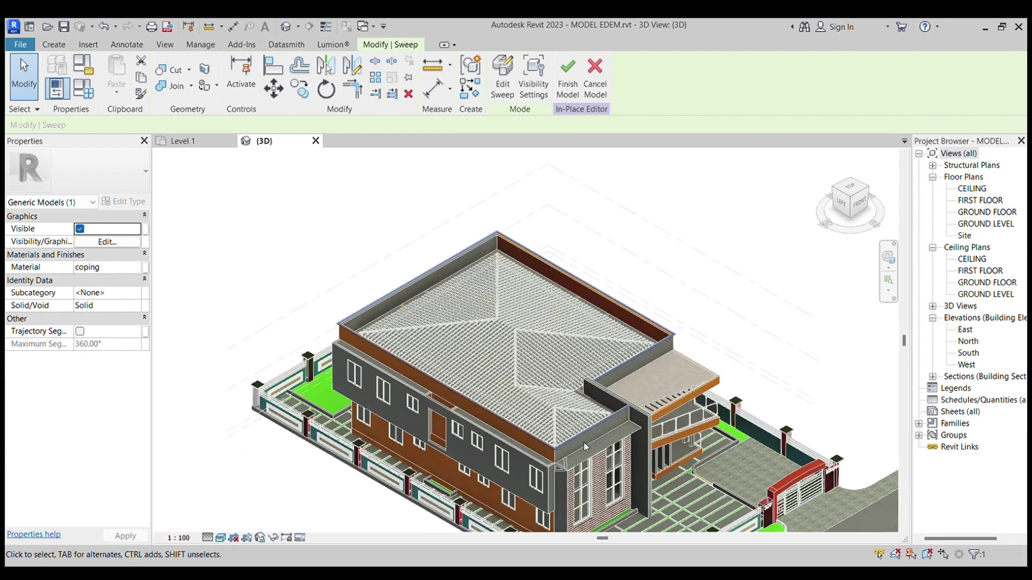
scroll(623, 469, down, 8)
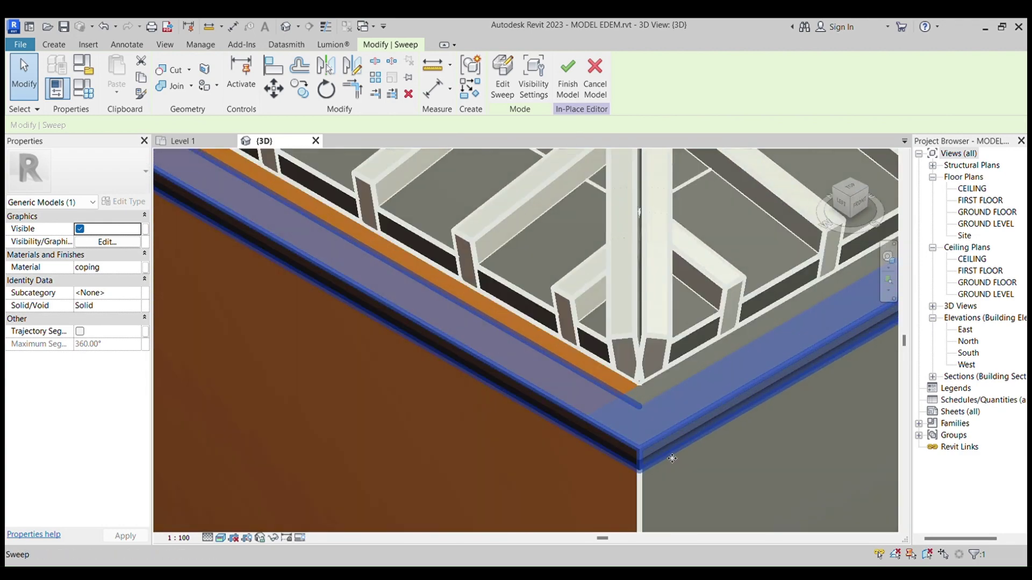
scroll(672, 458, down, 3)
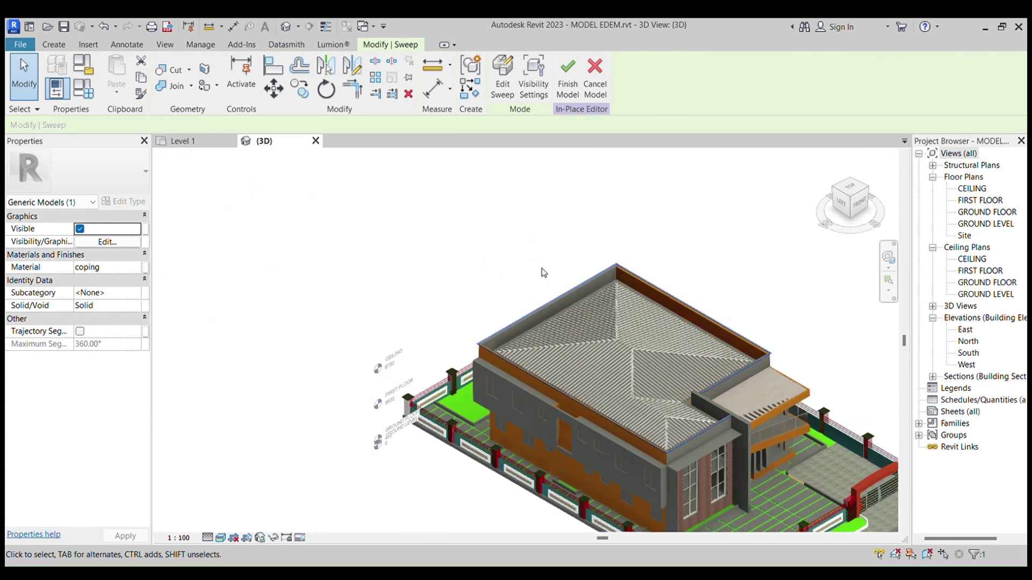
scroll(689, 312, up, 10)
scroll(462, 311, down, 8)
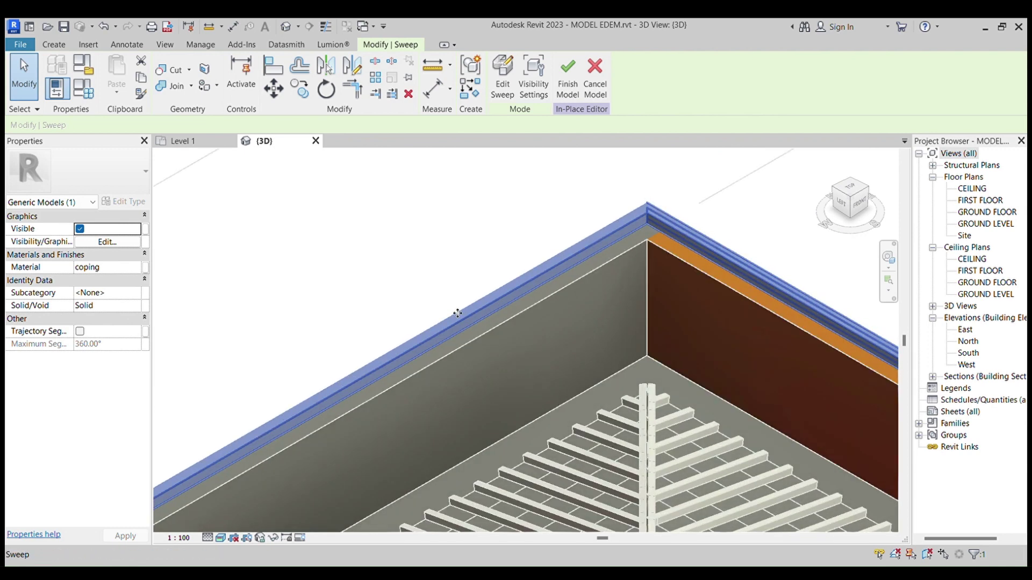
click(562, 84)
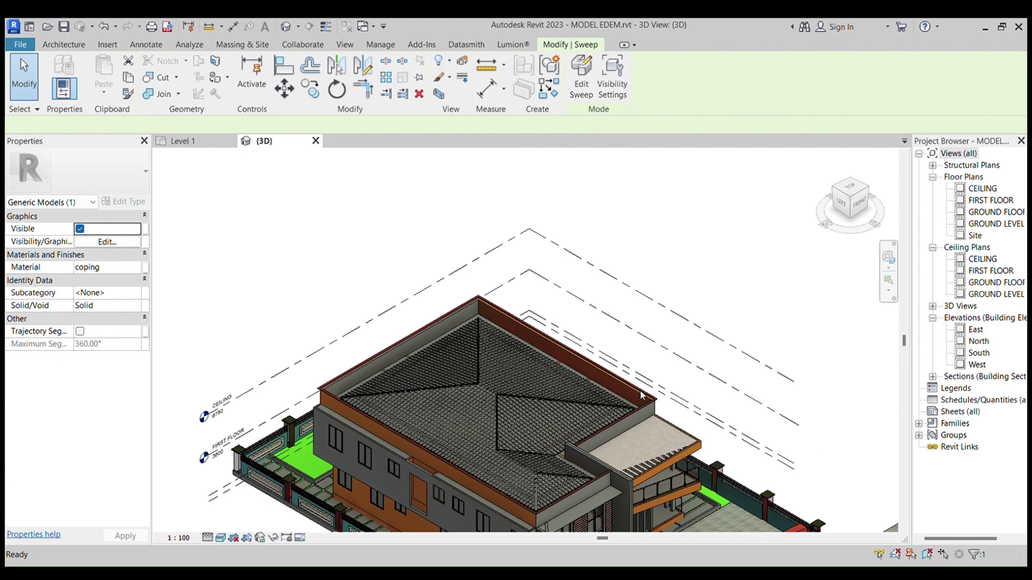
scroll(686, 252, down, 4)
scroll(588, 409, up, 5)
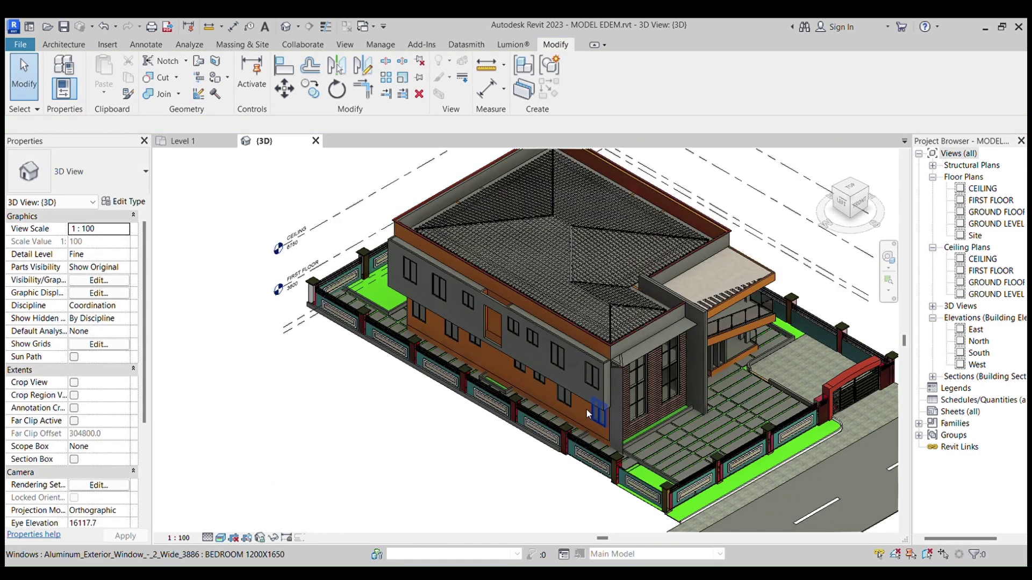
scroll(595, 343, up, 6)
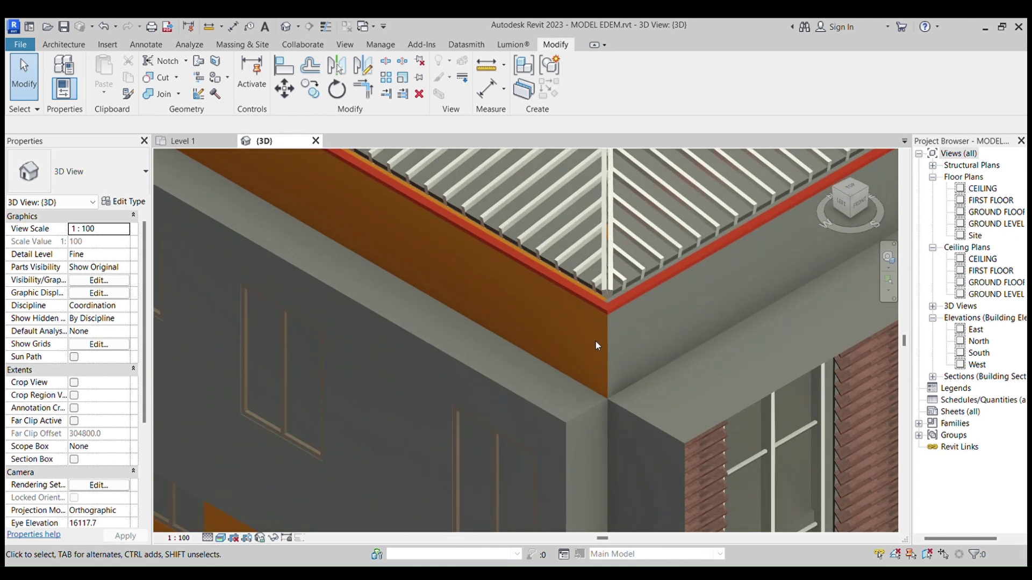